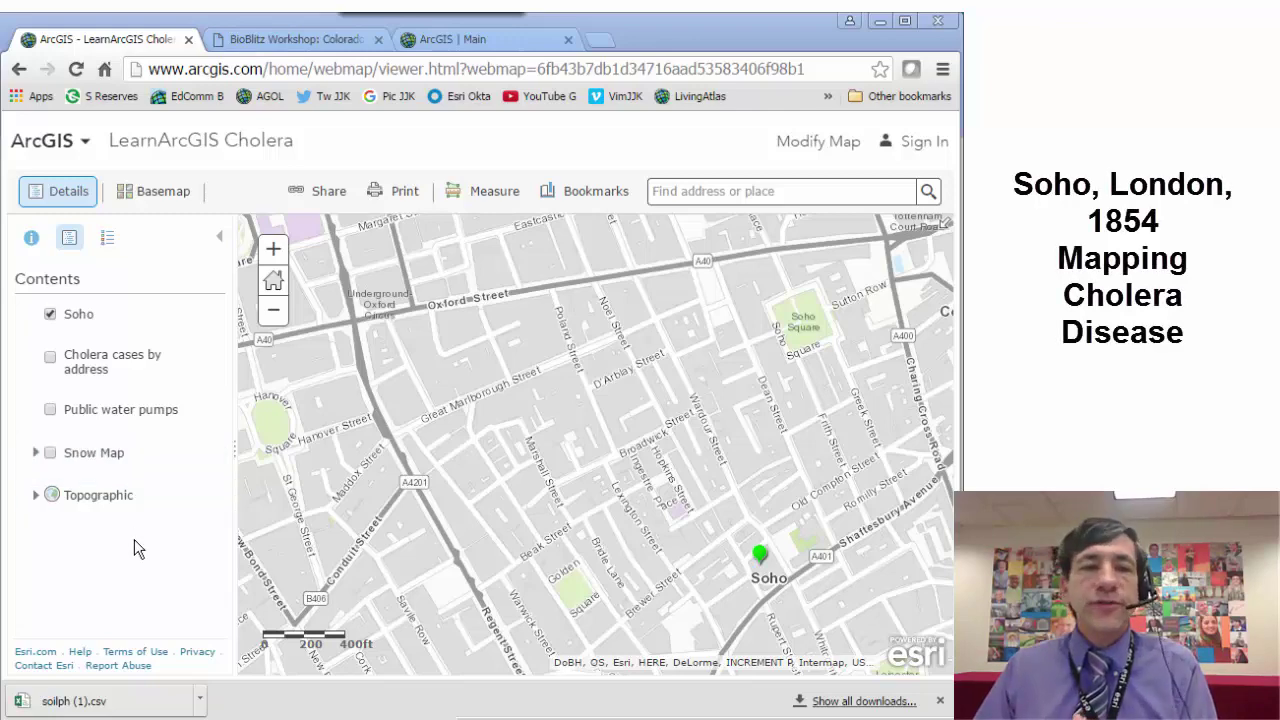
# Display the Snow Map layer over Soho and examine the area around the Broad Street pump
pyautogui.click(49, 453)
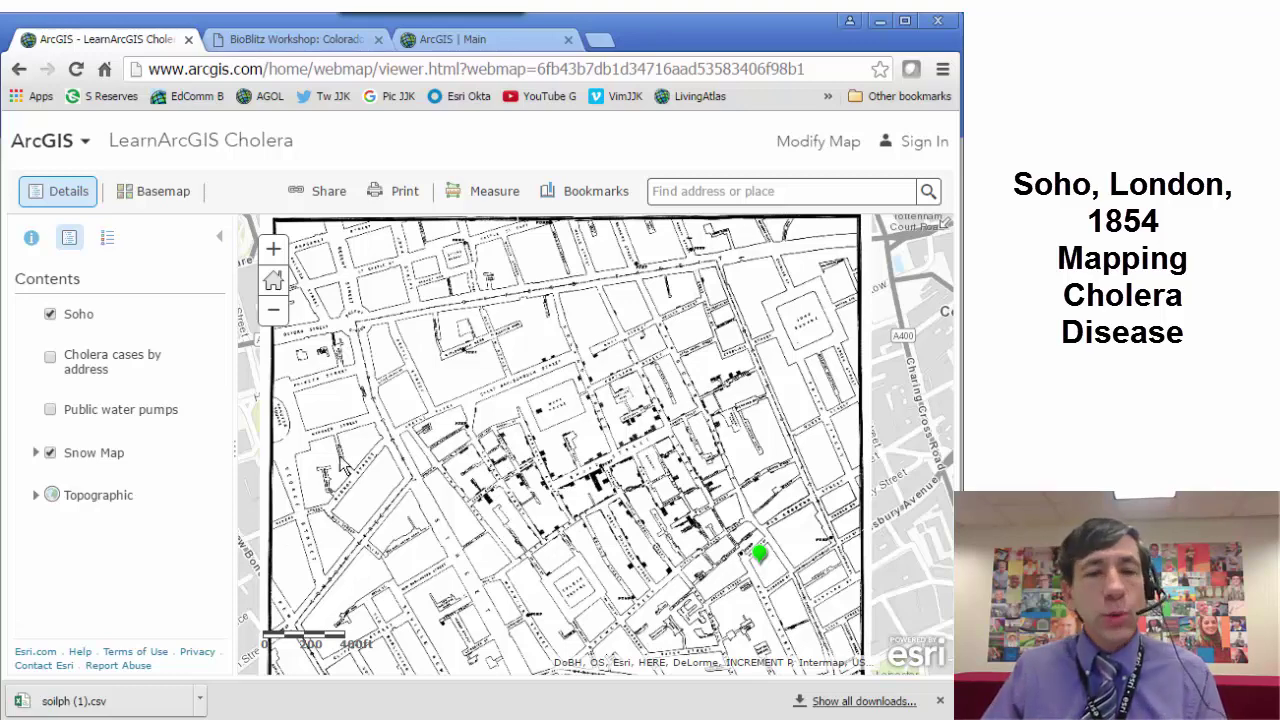
pyautogui.moveTo(444, 411); pyautogui.dragTo(660, 565)
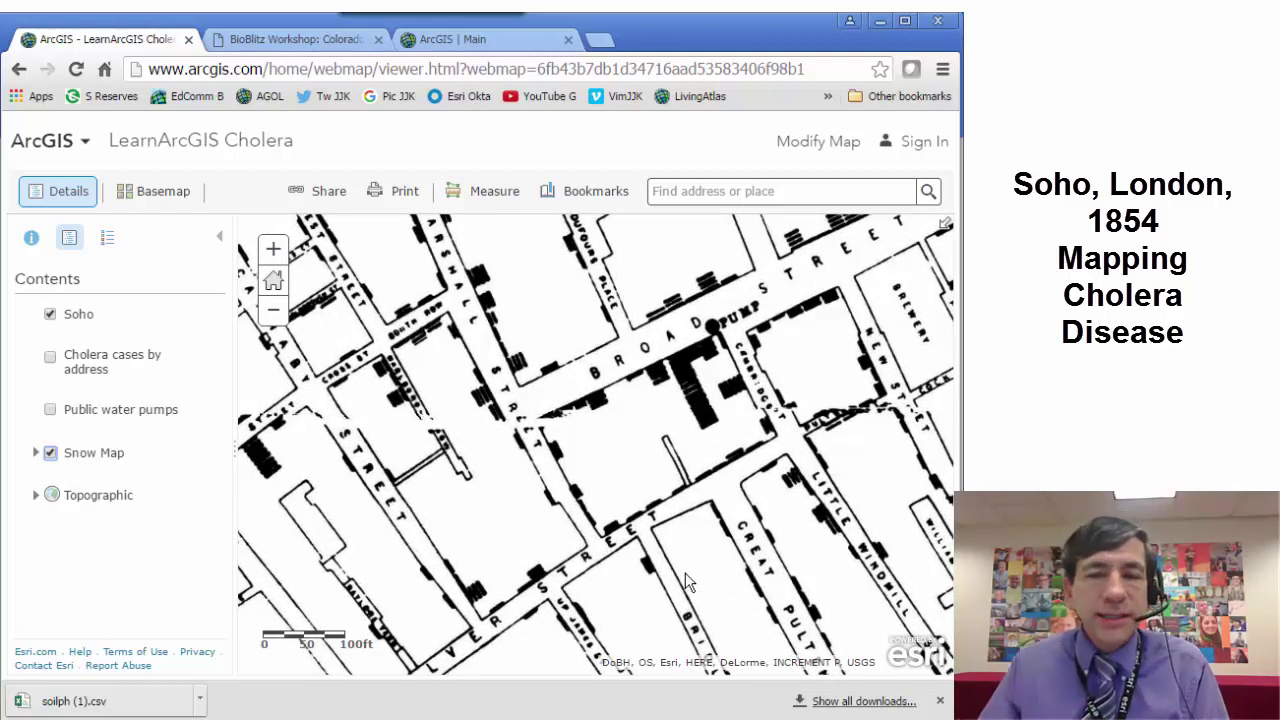
pyautogui.scroll(1, 730, 473)
pyautogui.moveTo(661, 423); pyautogui.dragTo(669, 489)
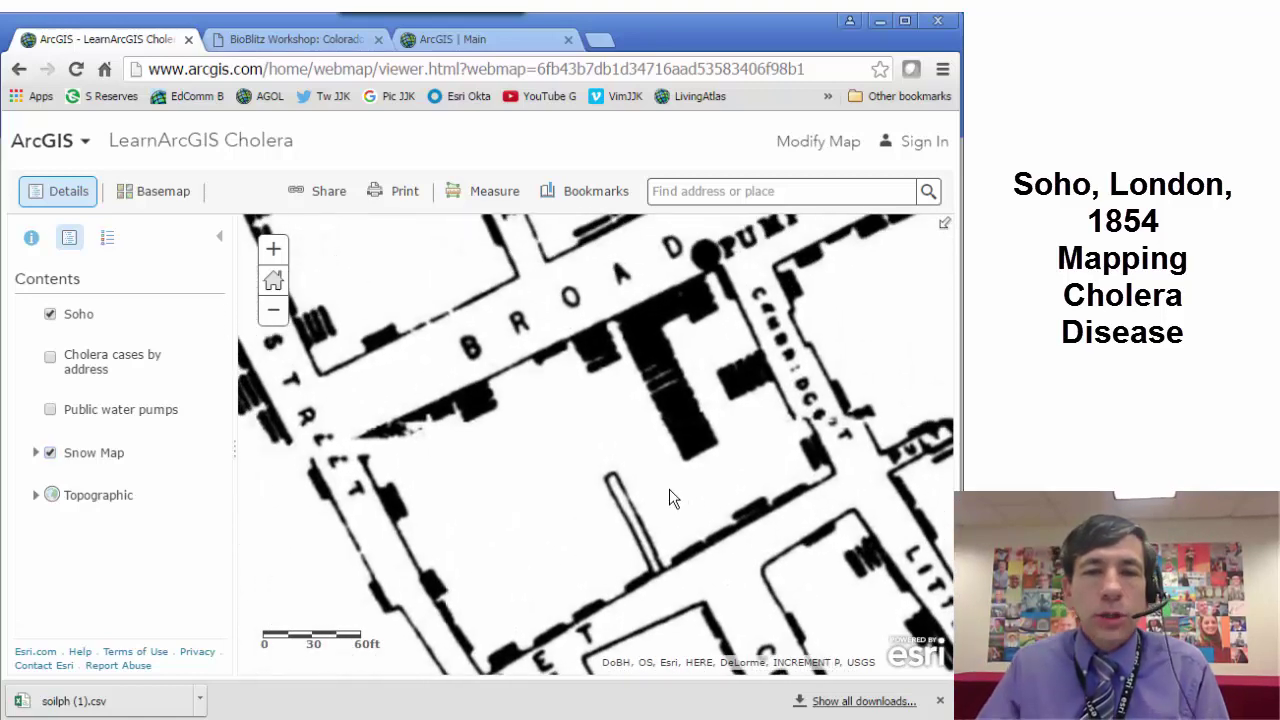
pyautogui.moveTo(603, 461); pyautogui.dragTo(517, 606)
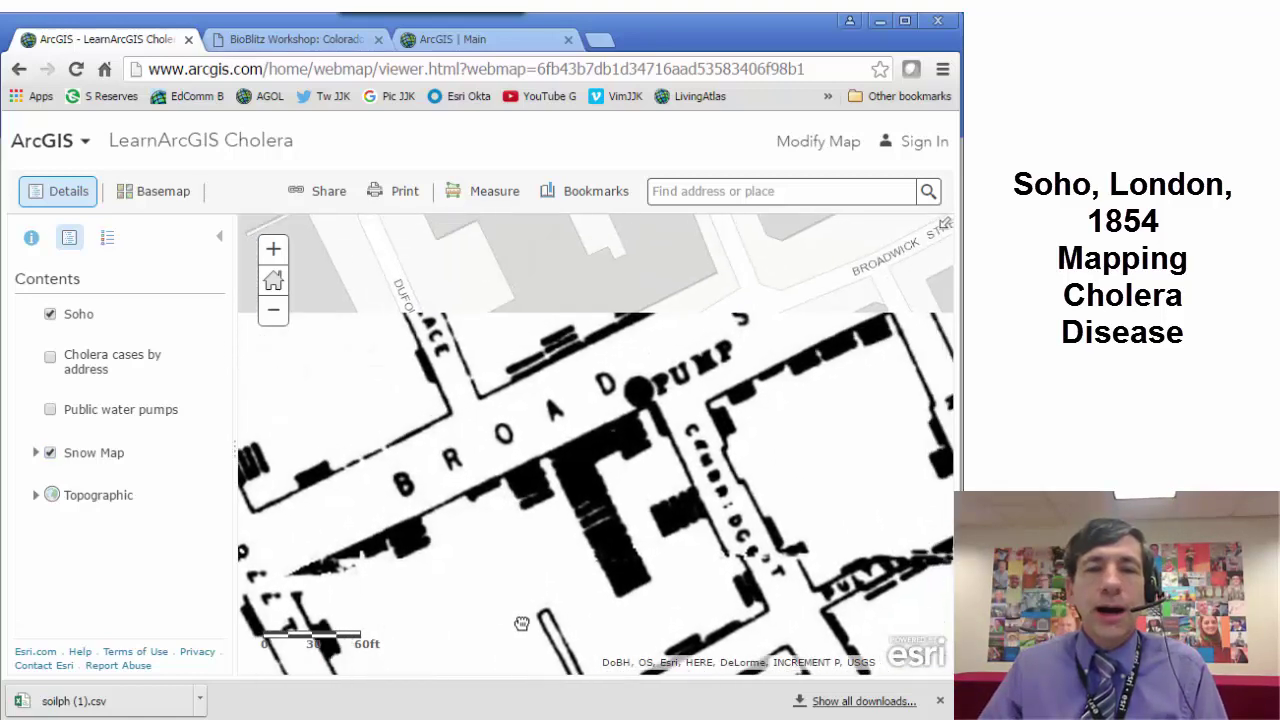
pyautogui.moveTo(570, 416); pyautogui.dragTo(517, 490)
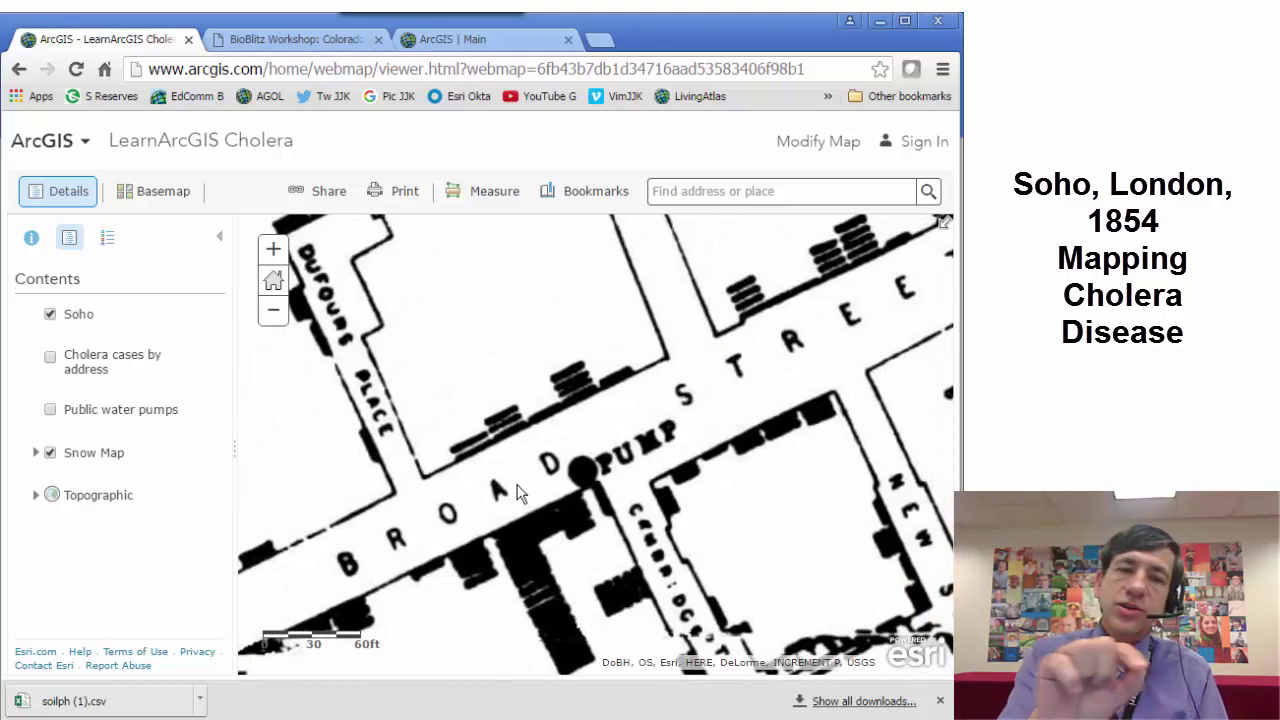
pyautogui.moveTo(725, 445); pyautogui.dragTo(580, 520)
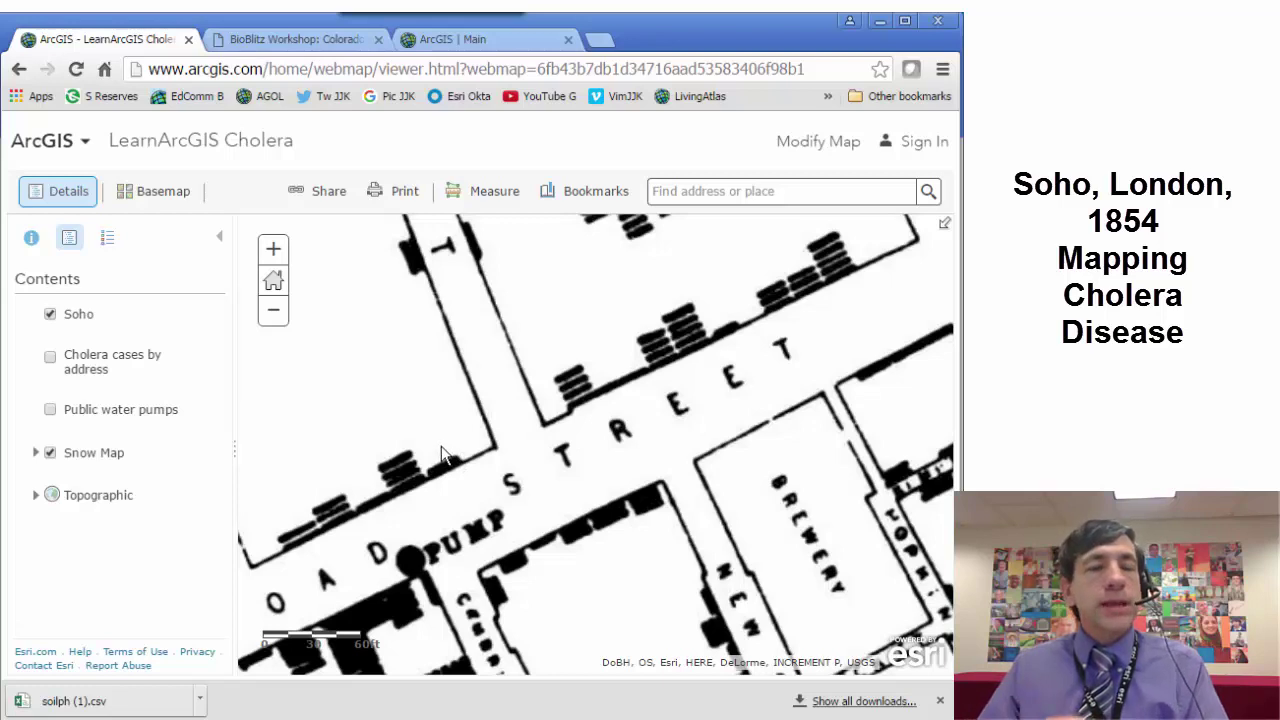
# Show the Public water pumps layer and hide the Snow Map layer
pyautogui.moveTo(77, 430)
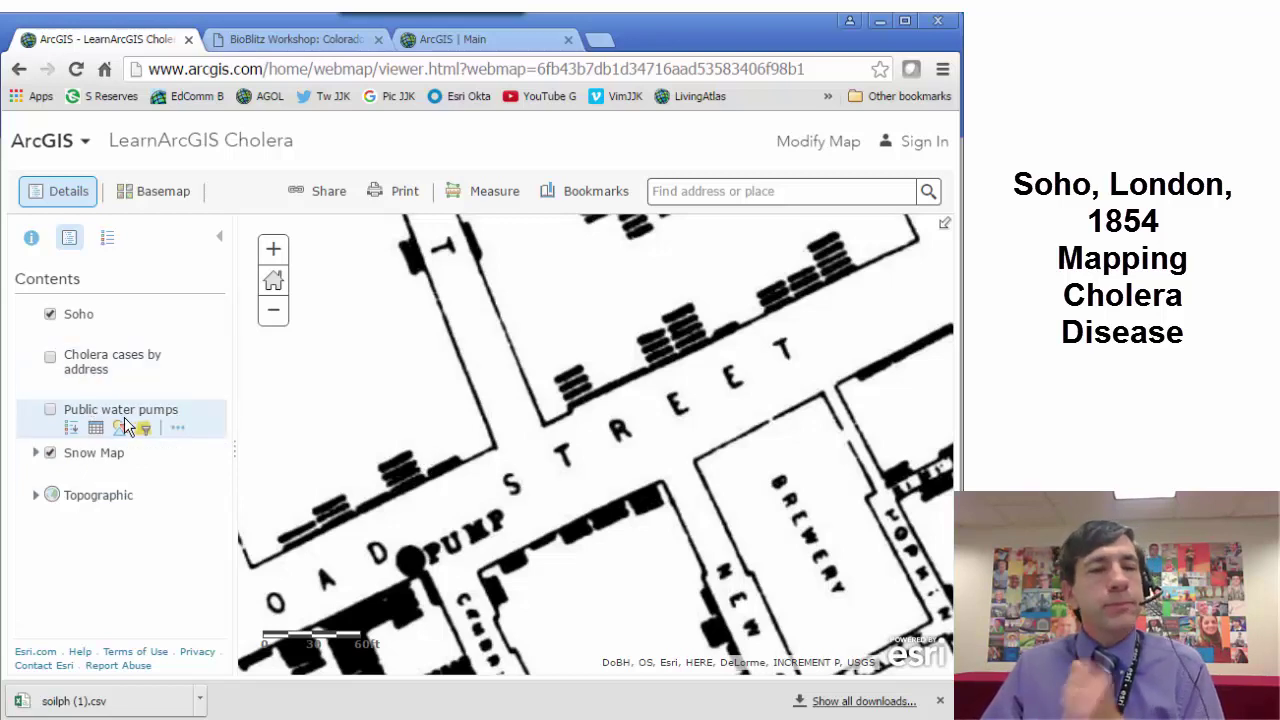
pyautogui.click(49, 411)
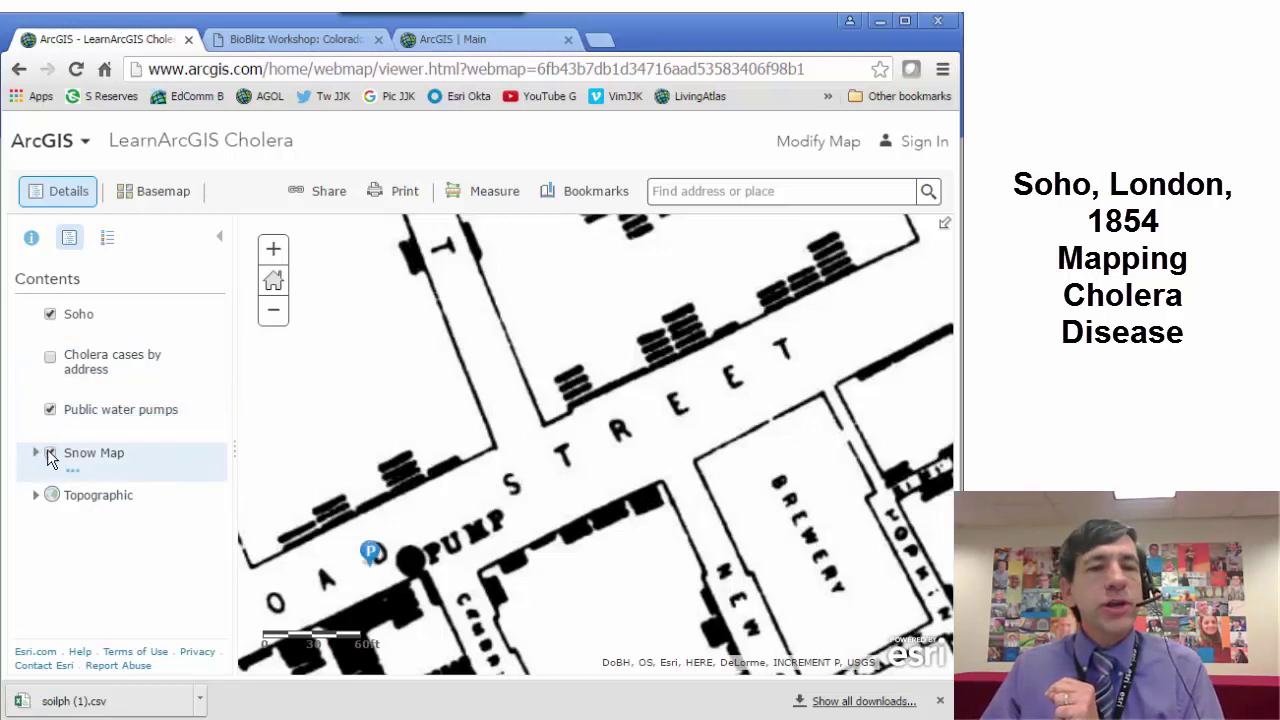
pyautogui.click(49, 452)
pyautogui.click(273, 310)
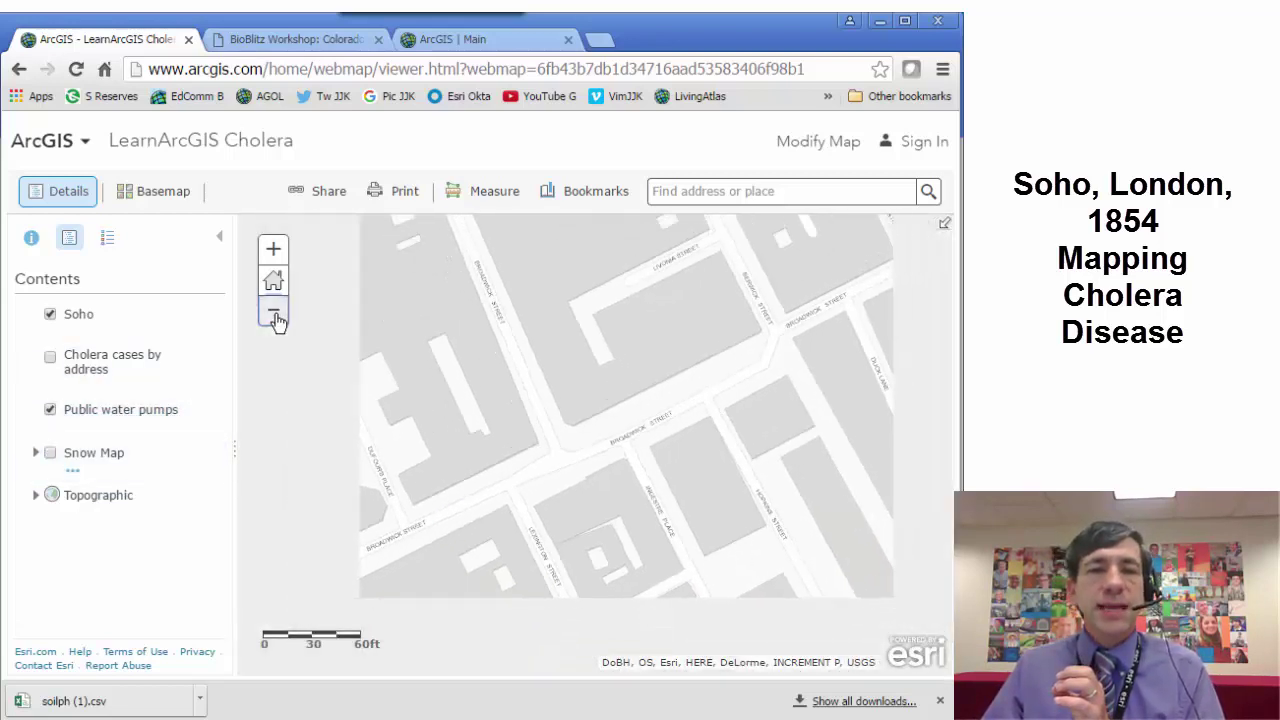
# Show the Cholera cases by address layer around Broadwick Street and hide the Public water pumps layer
pyautogui.click(49, 357)
pyautogui.click(49, 409)
pyautogui.moveTo(525, 429); pyautogui.dragTo(620, 390)
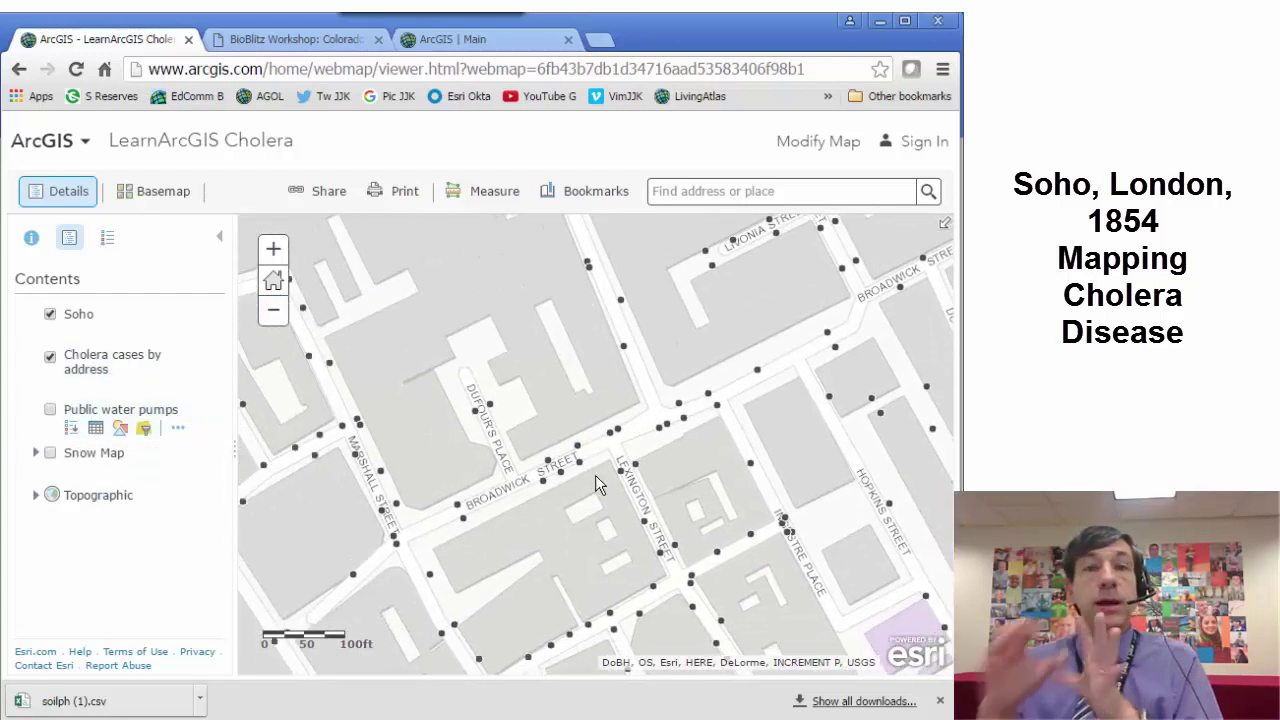
# Overlay the Snow Map on the cholera case points to compare them, and hide it again
pyautogui.click(50, 452)
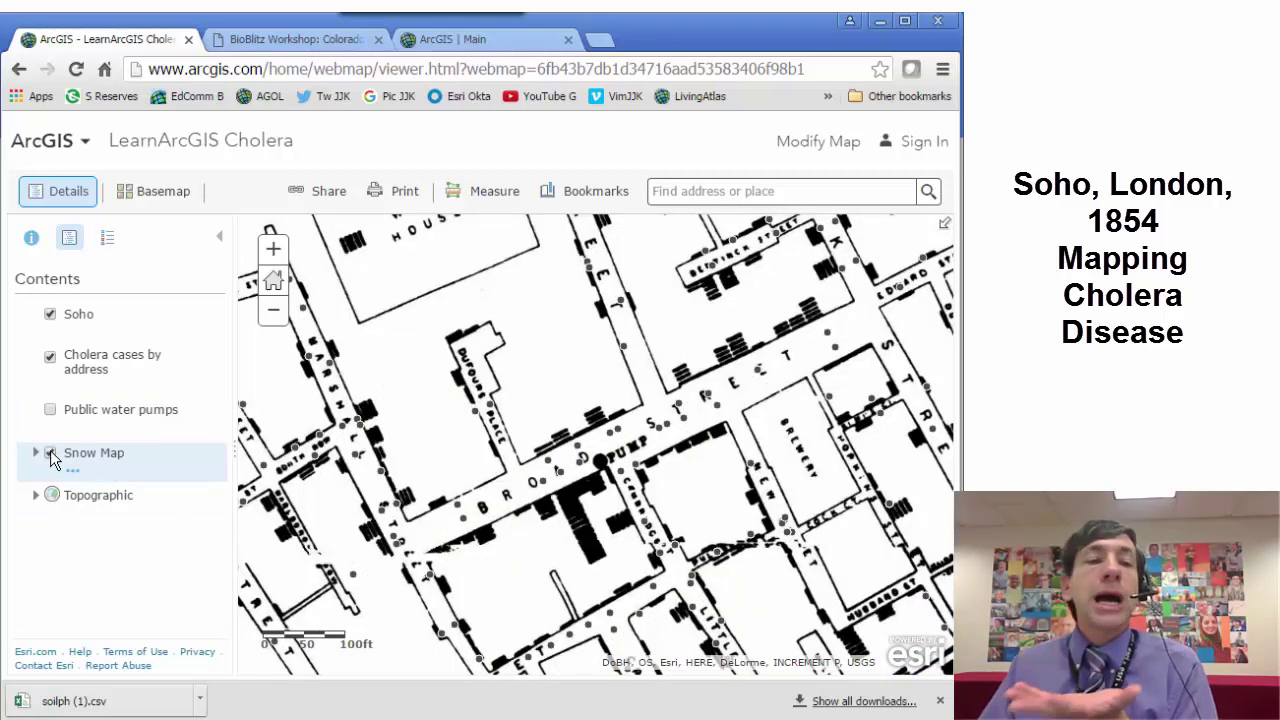
pyautogui.click(50, 452)
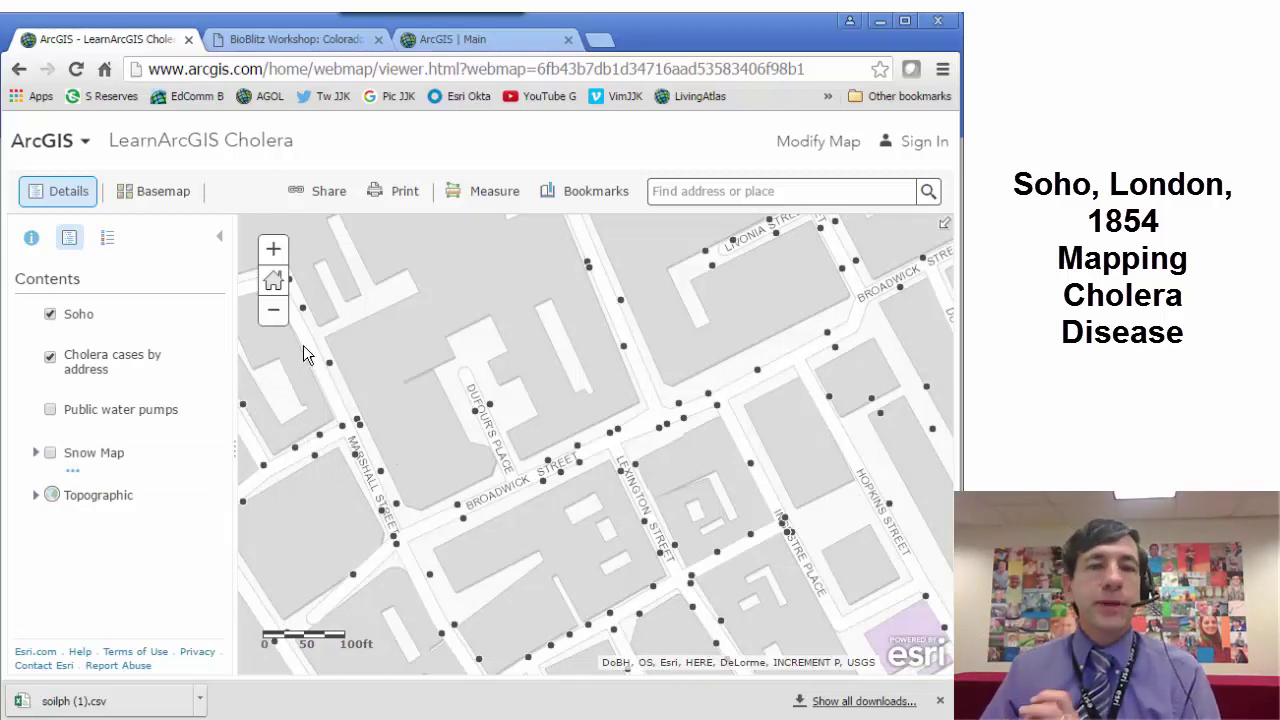
pyautogui.click(274, 311)
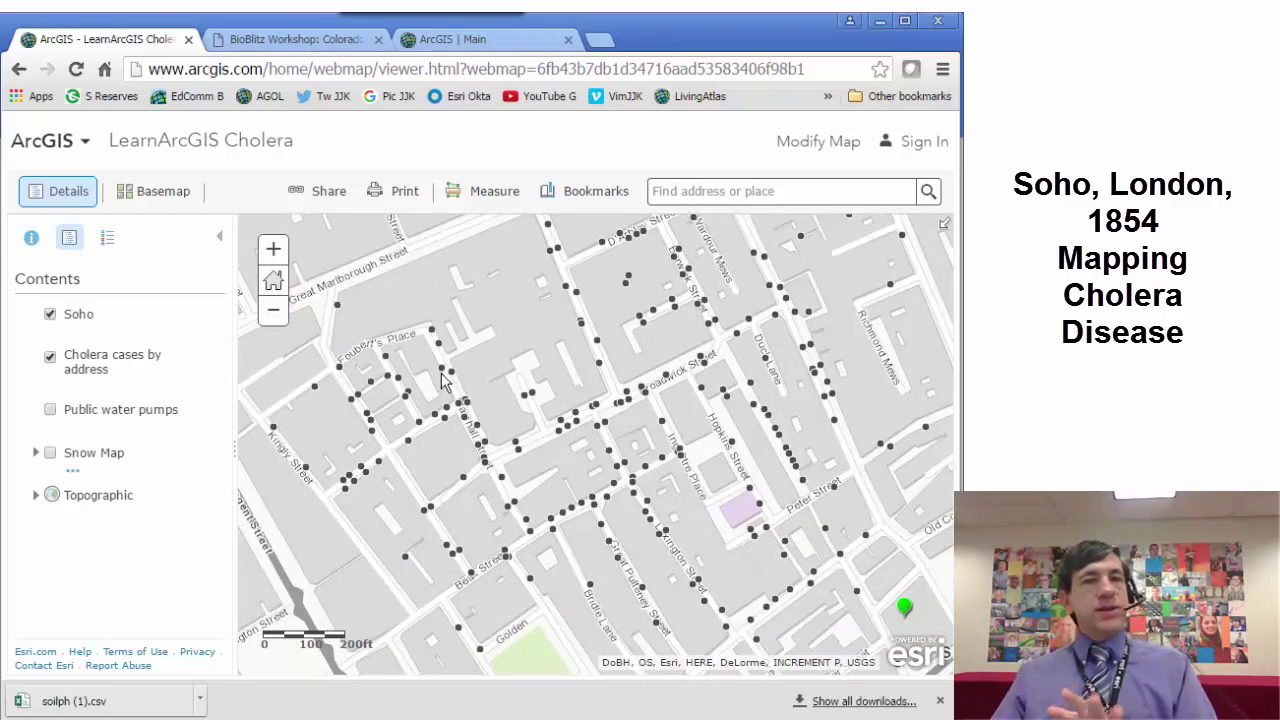
# Review the Cholera cases by address table sorted by Num_Cases in descending order, and close it
pyautogui.click(96, 386)
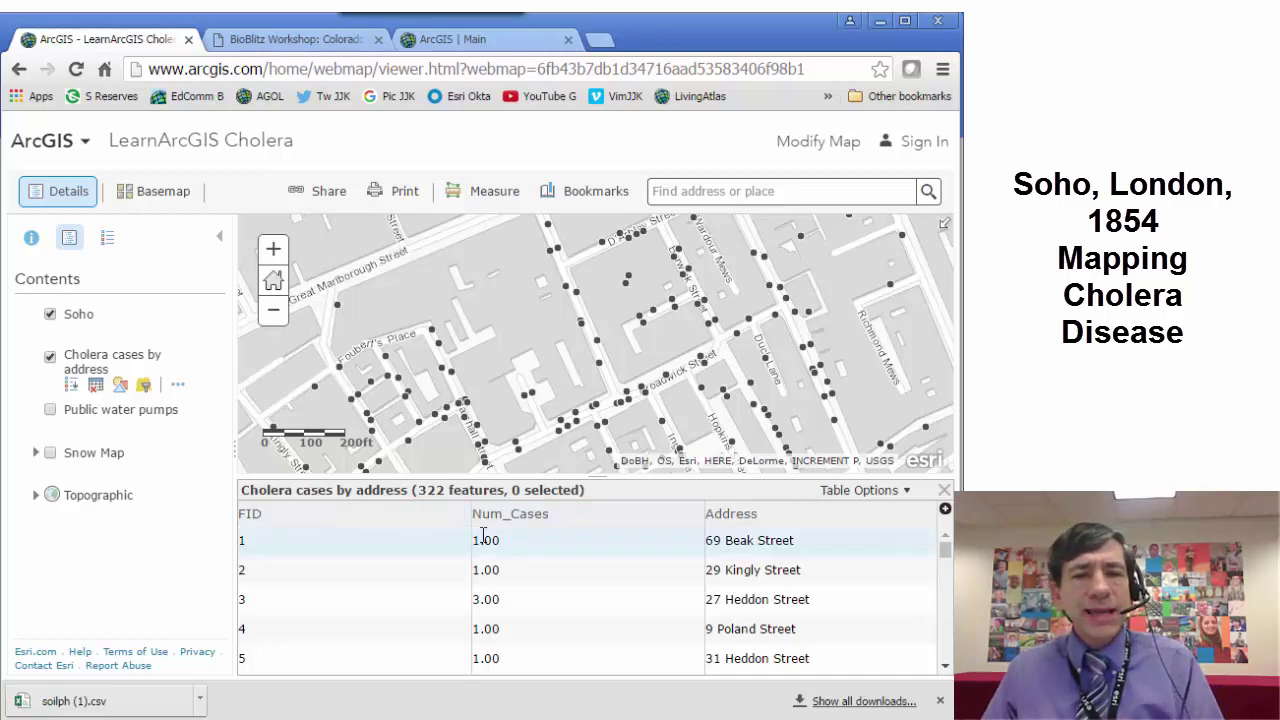
pyautogui.click(500, 528)
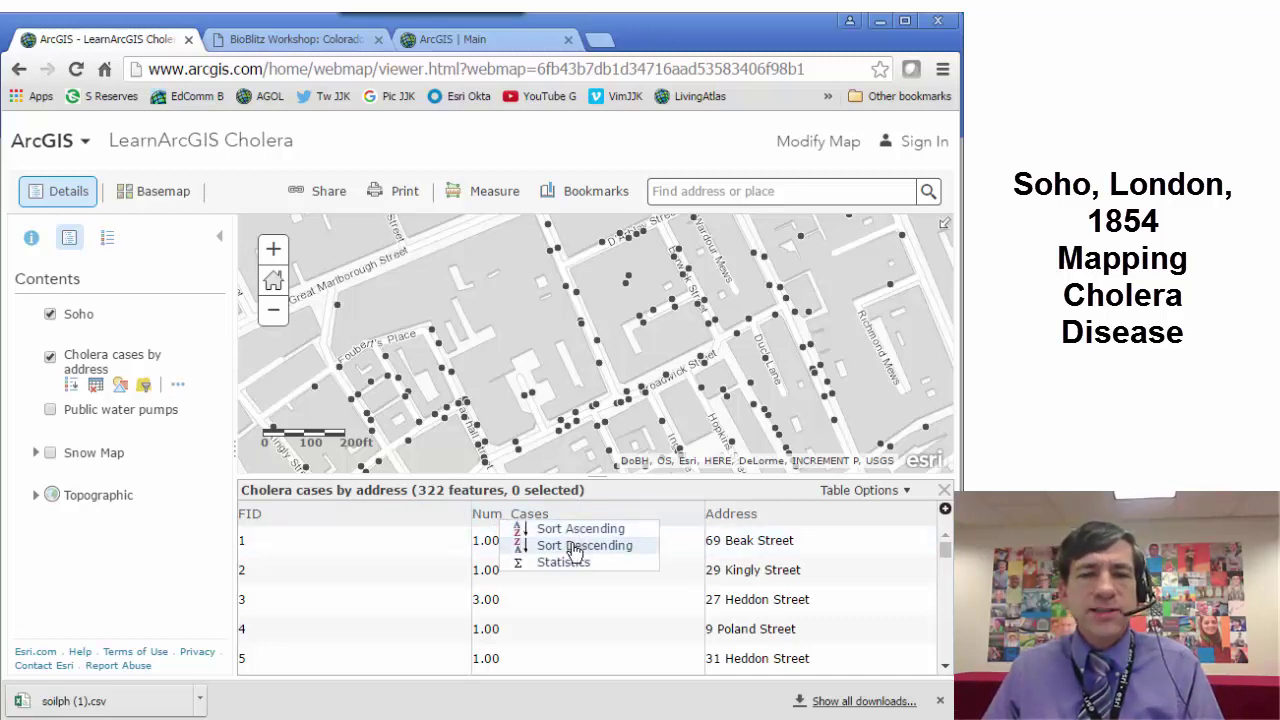
pyautogui.click(543, 544)
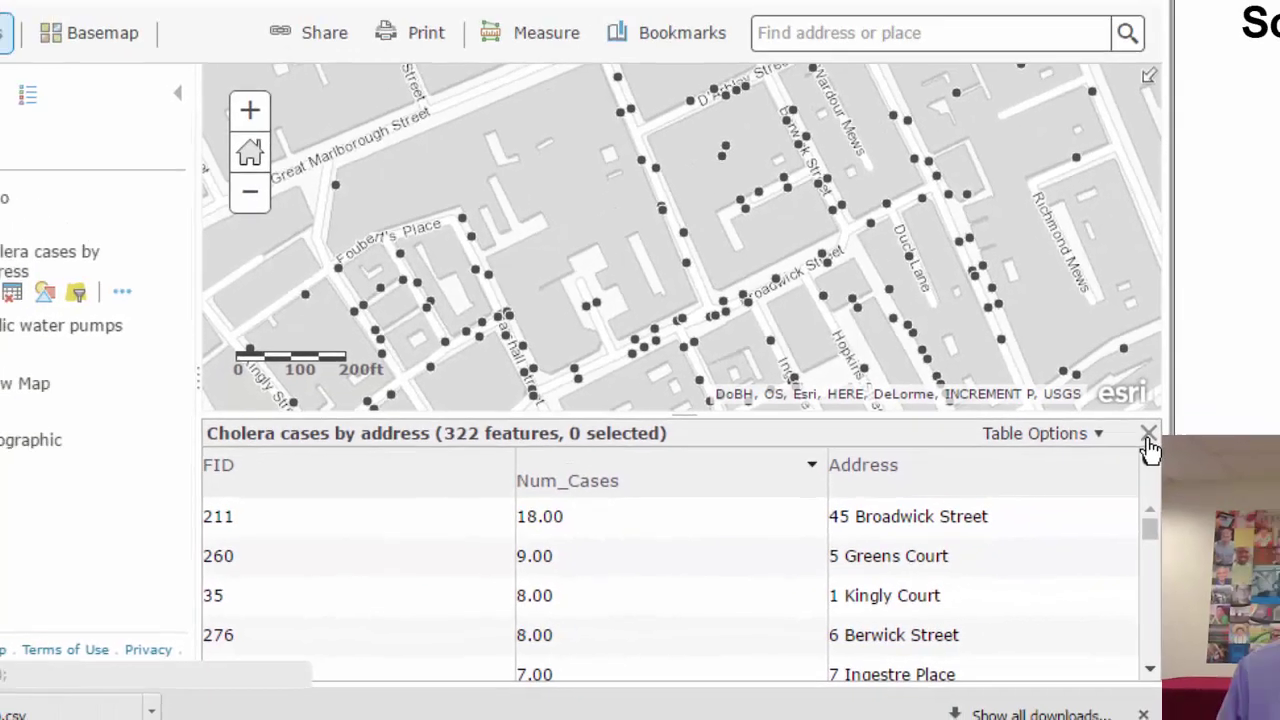
pyautogui.click(1149, 446)
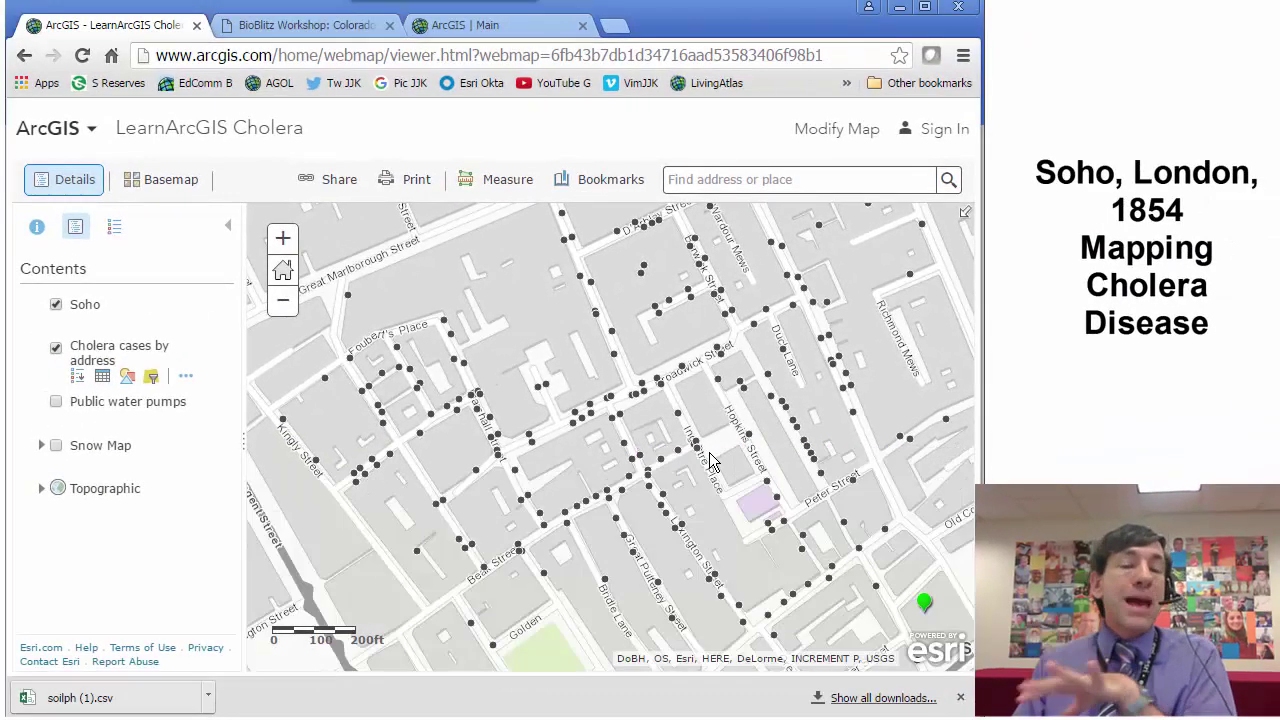
# Style the Cholera cases by address layer by the Num_Cases attribute using circles sized by case count
pyautogui.click(127, 378)
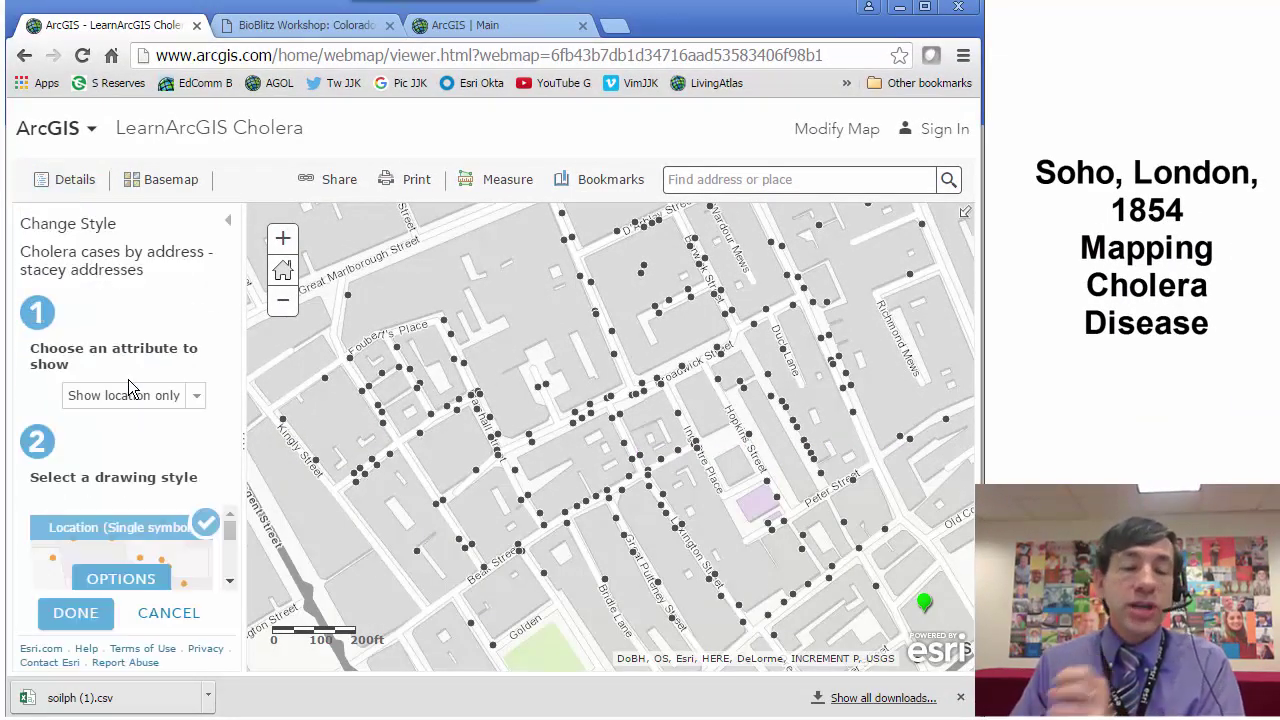
pyautogui.click(131, 394)
pyautogui.click(140, 455)
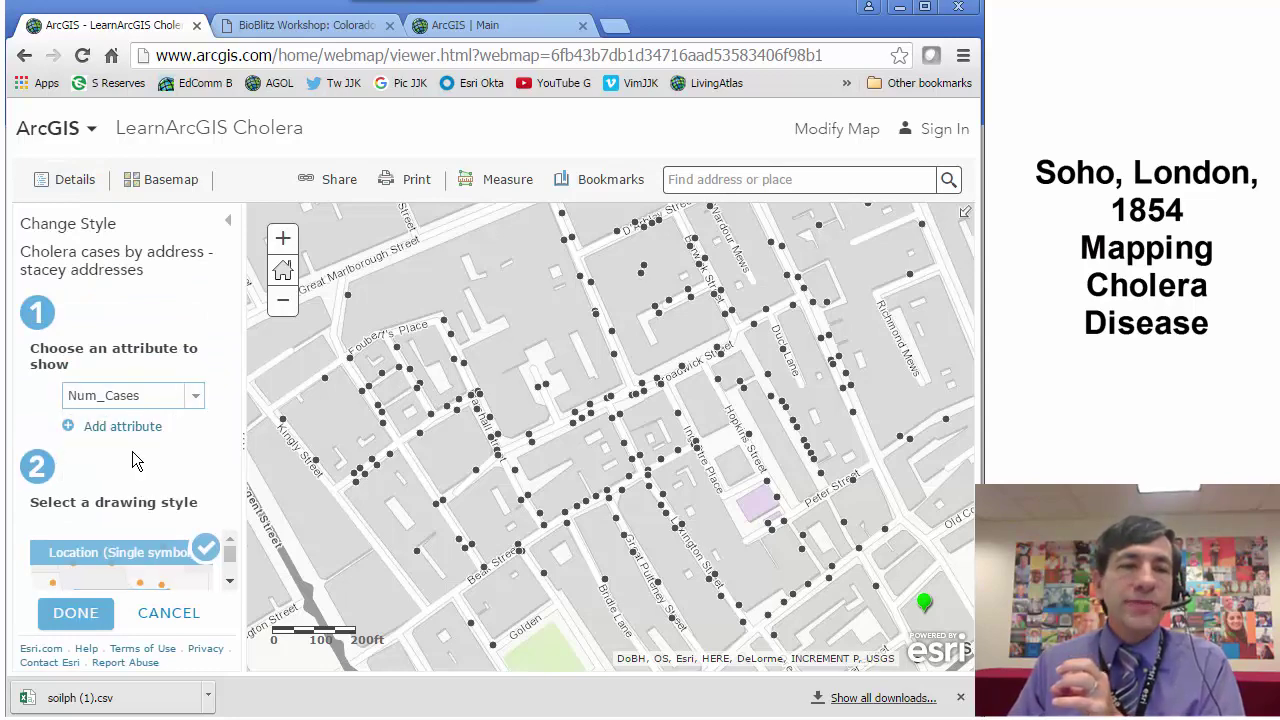
pyautogui.click(90, 620)
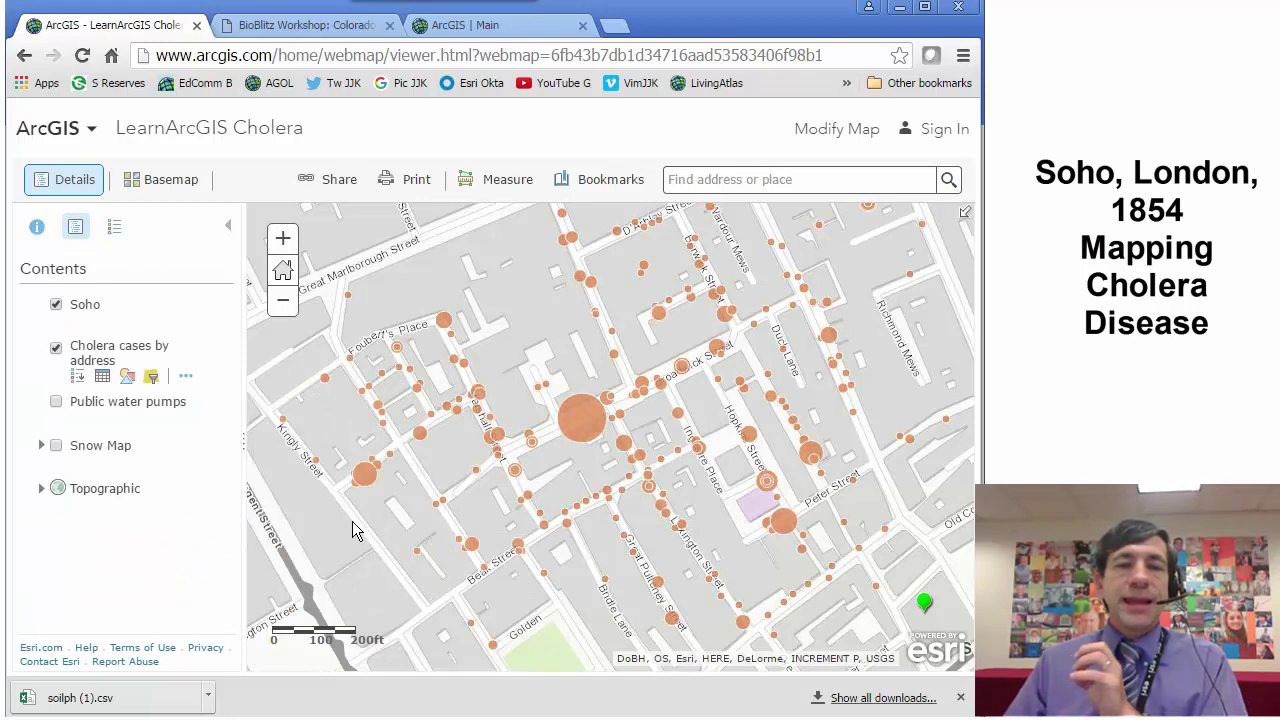
# View the map legend and inspect the case details of the largest Broadwick Street circle and a Hopkins Street circle
pyautogui.click(114, 226)
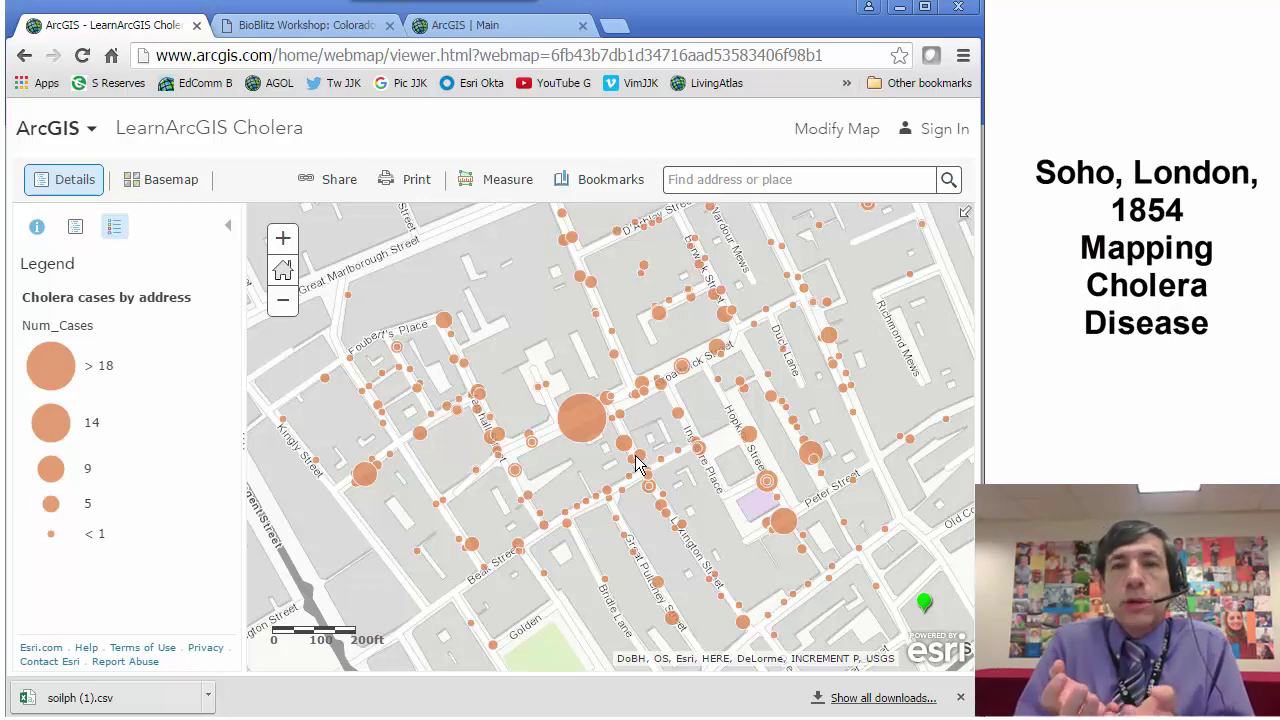
pyautogui.click(588, 425)
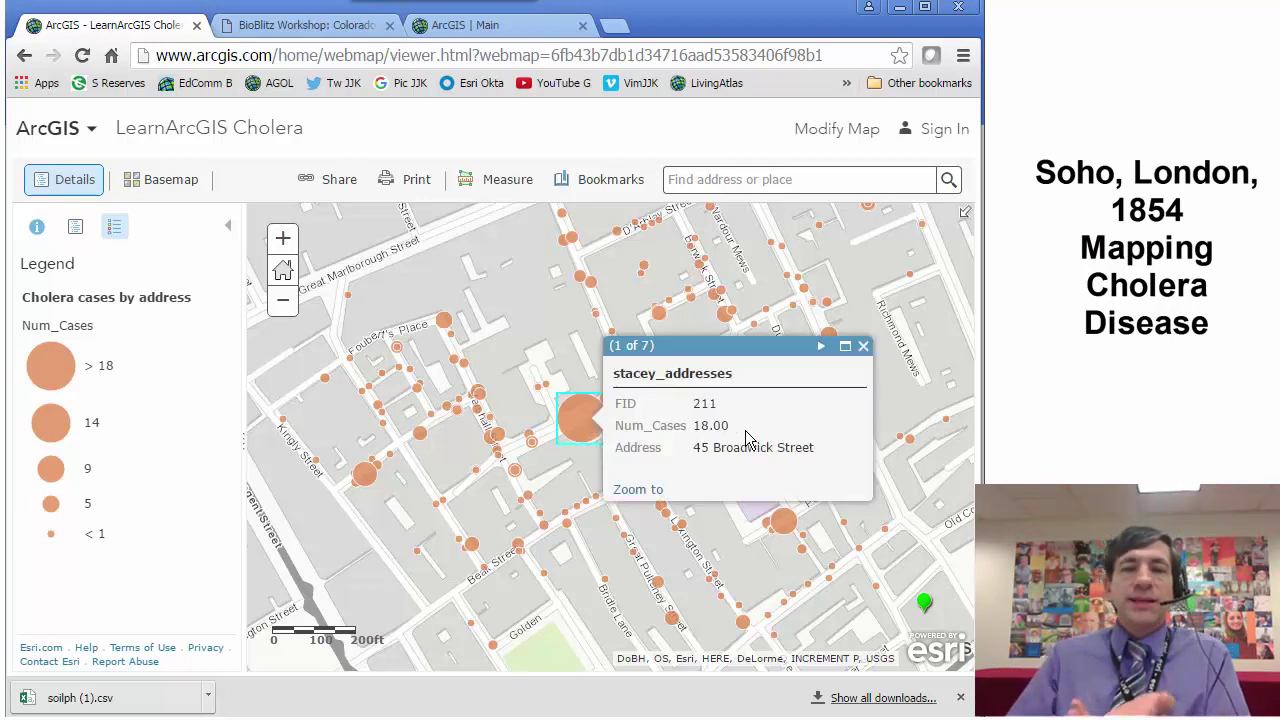
pyautogui.click(864, 350)
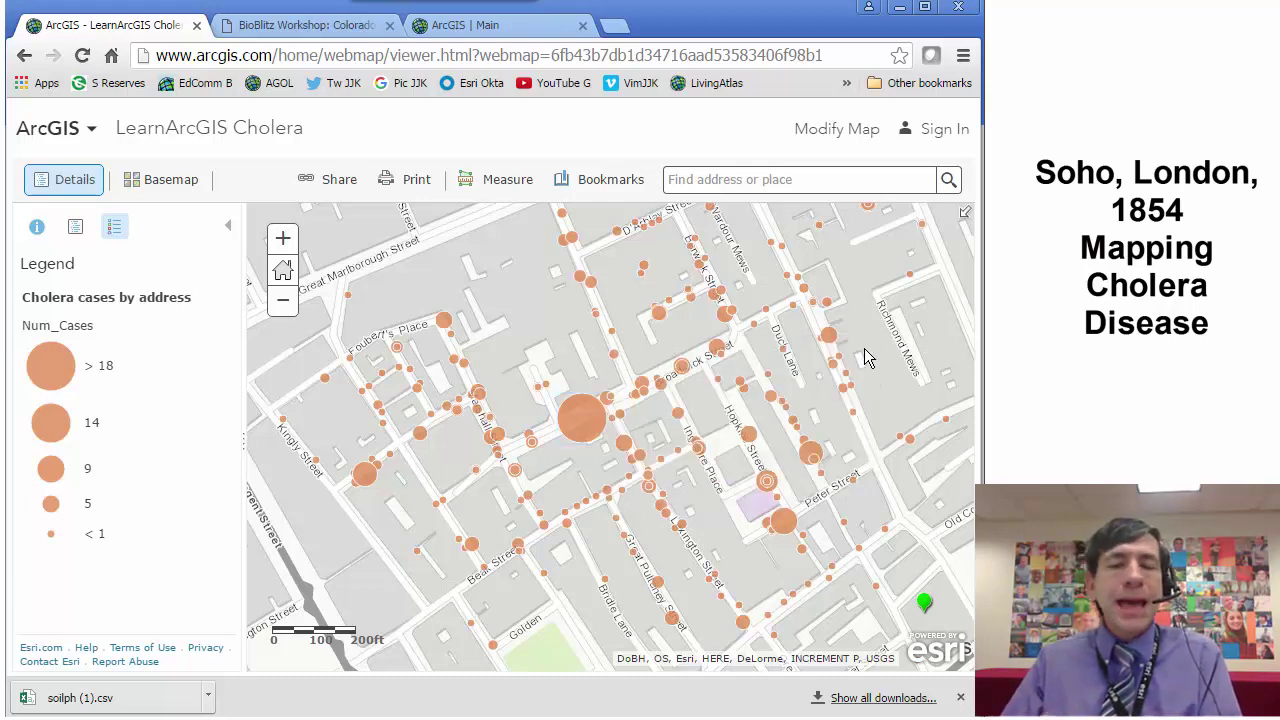
pyautogui.click(750, 439)
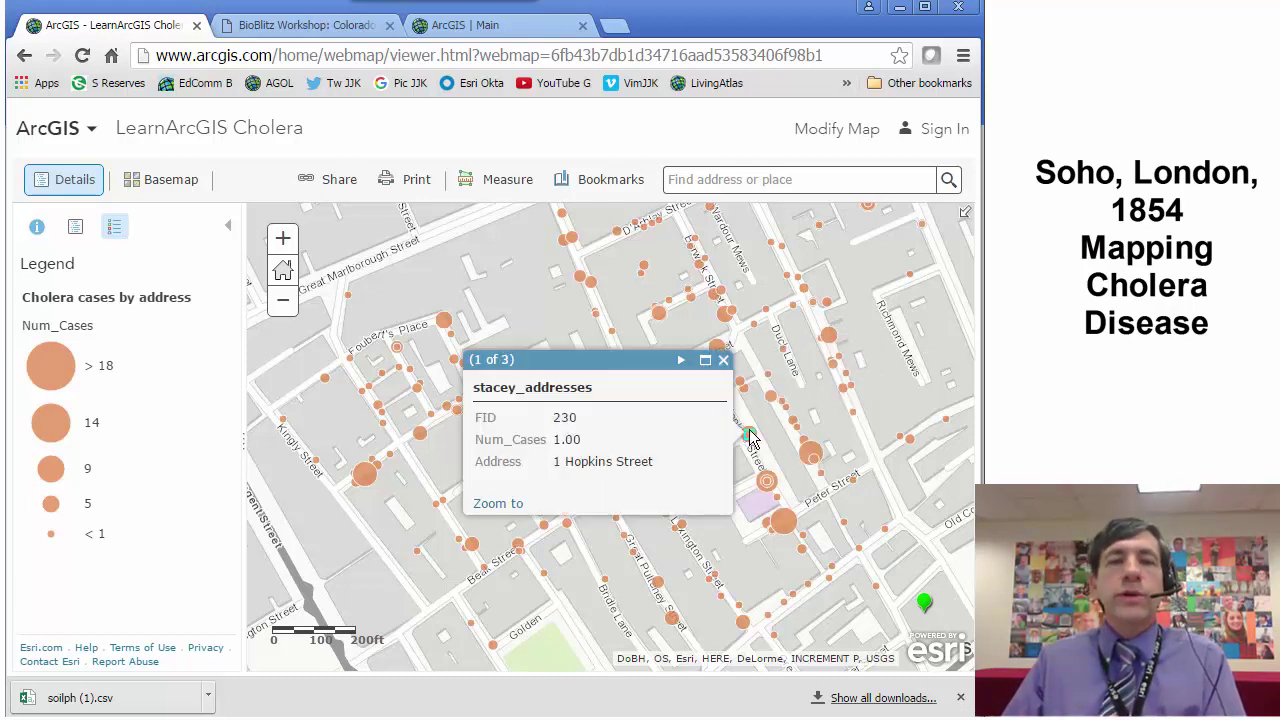
pyautogui.click(723, 359)
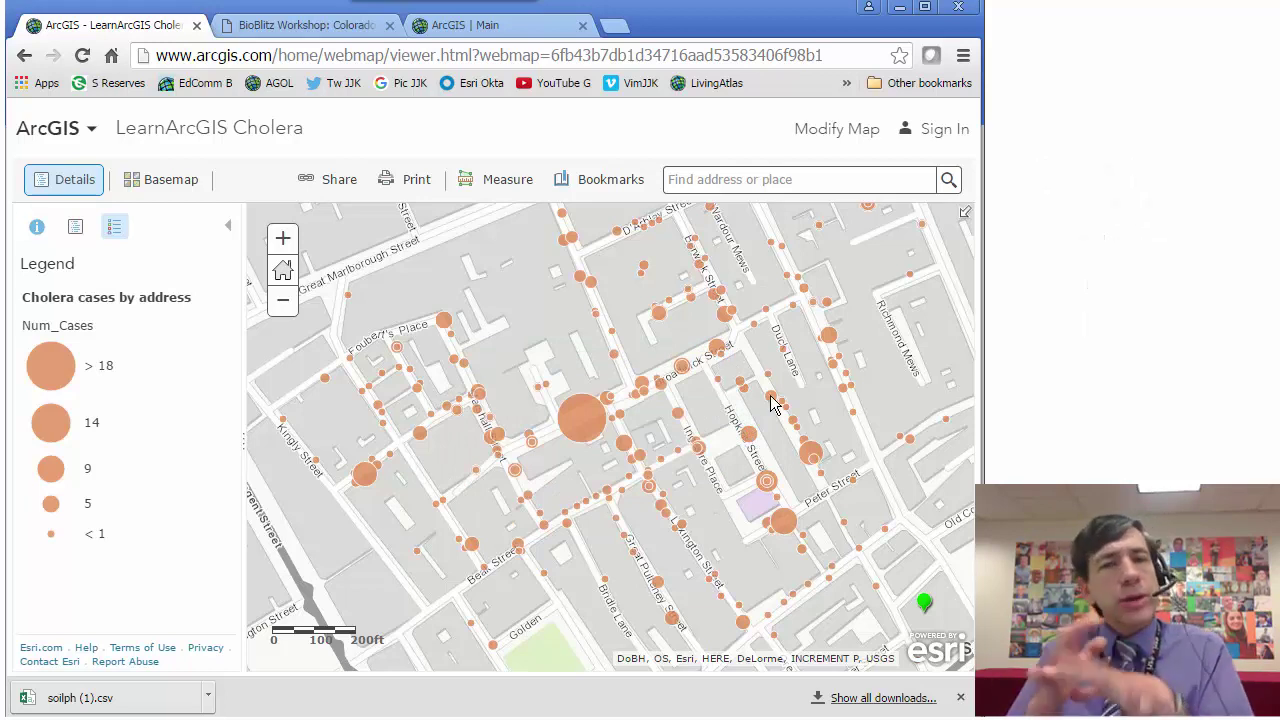
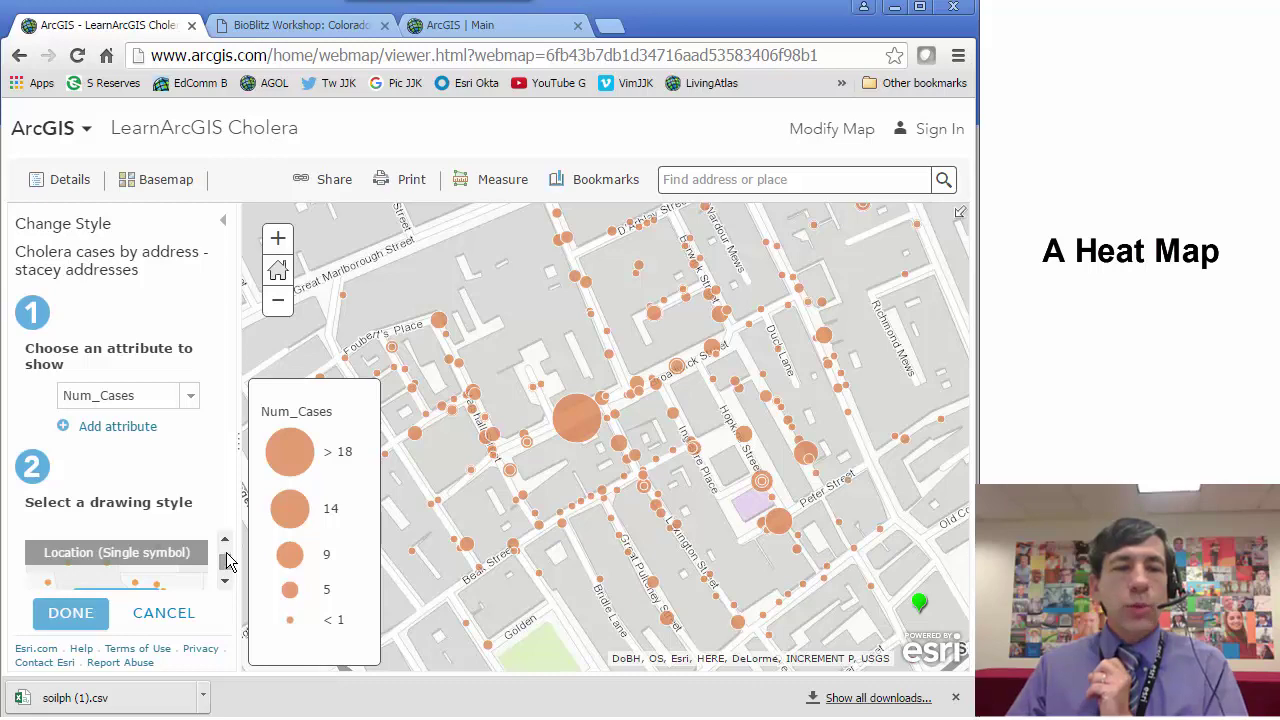
# Change the drawing style of the Cholera cases by address layer to a heat map based on Num_Cases
pyautogui.scroll(-3, 226, 552)
pyautogui.click(120, 542)
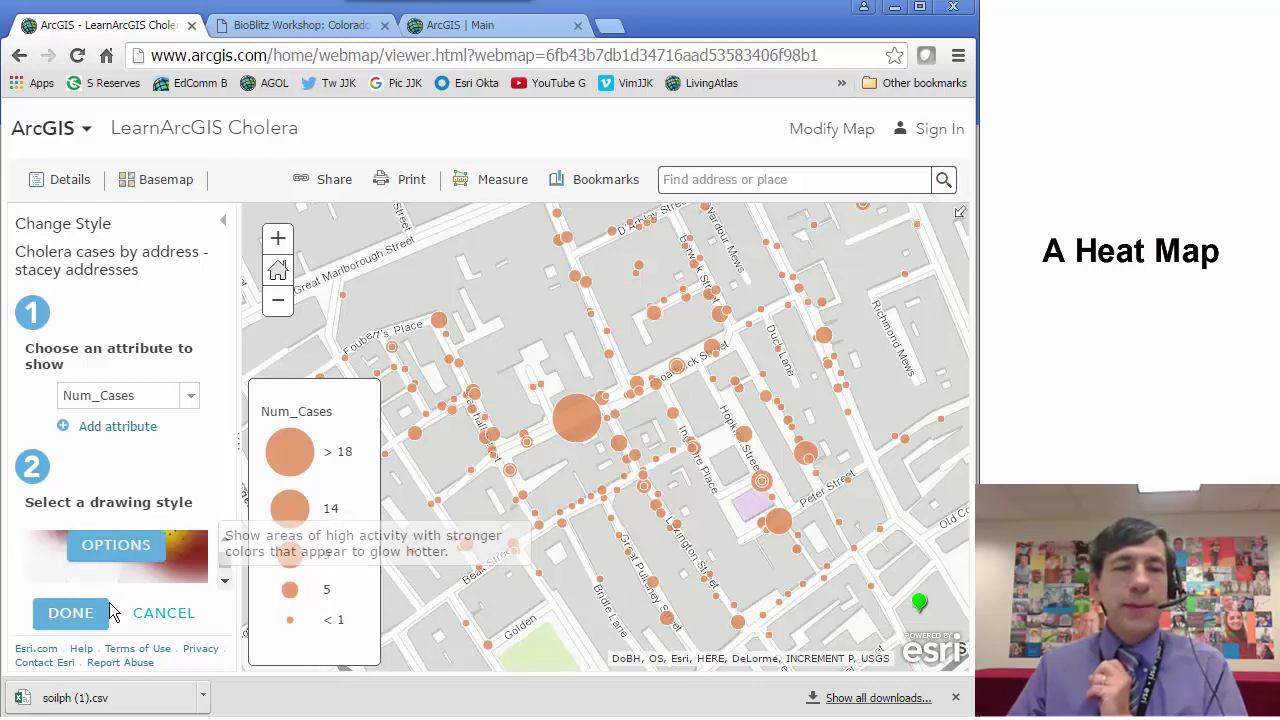
pyautogui.click(86, 613)
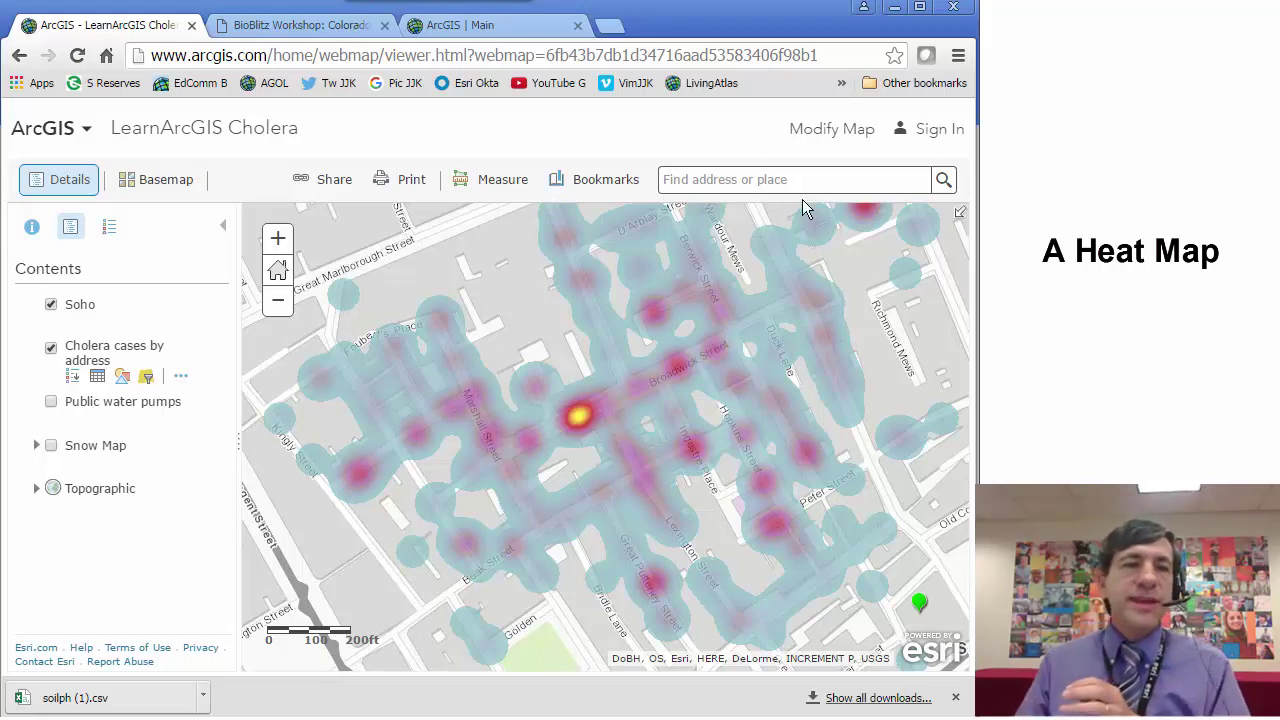
# View the heat map legend and inspect the case details of the hottest spot on Broadwick Street
pyautogui.click(113, 230)
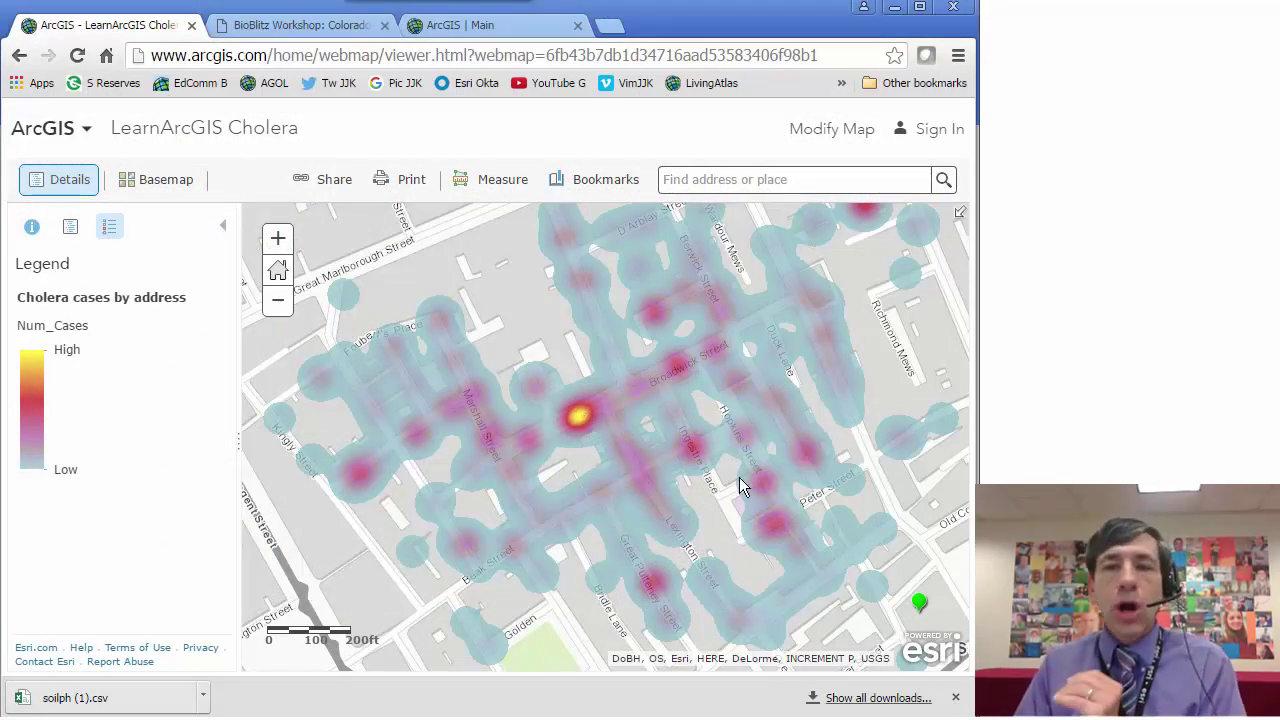
pyautogui.moveTo(766, 509); pyautogui.dragTo(670, 604)
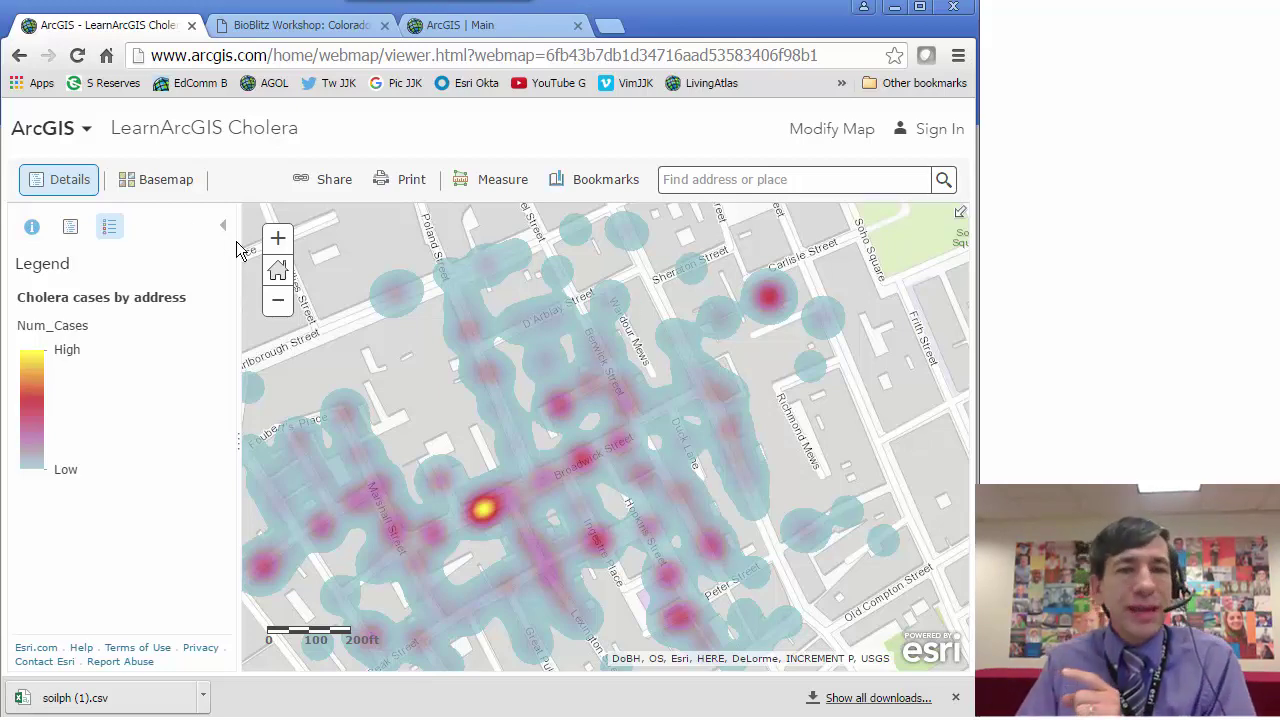
pyautogui.click(277, 240)
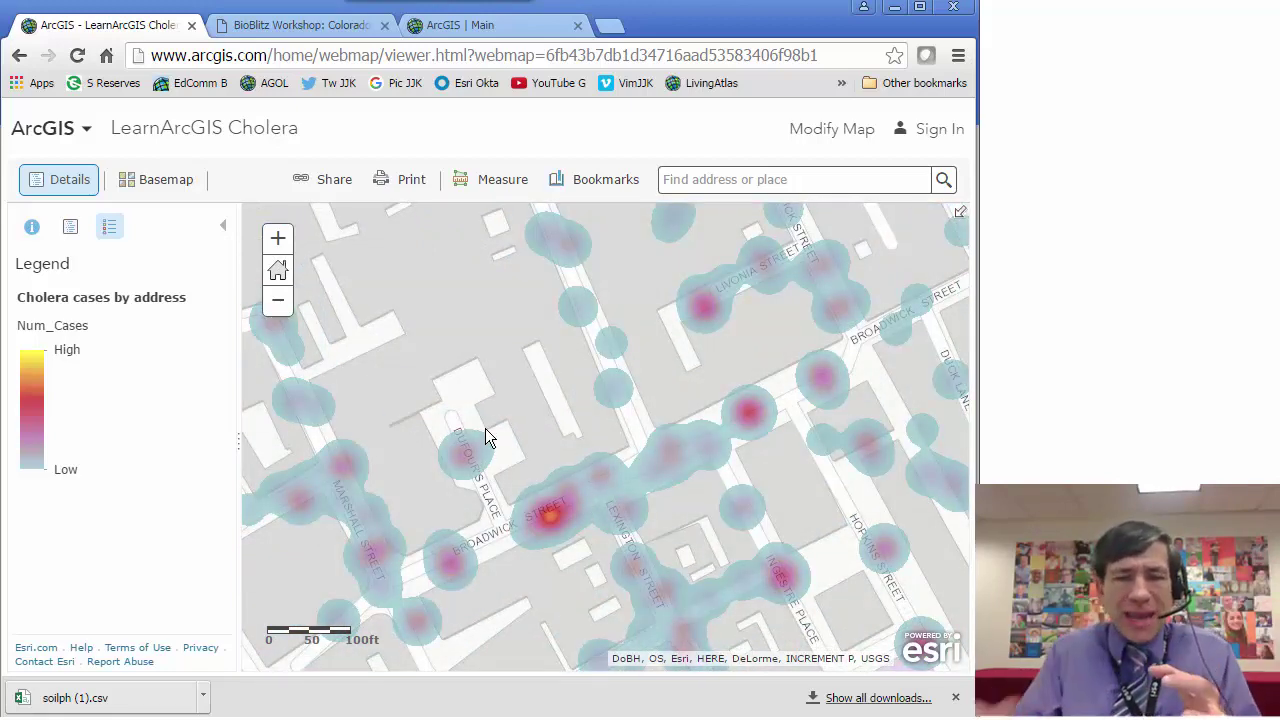
pyautogui.click(279, 241)
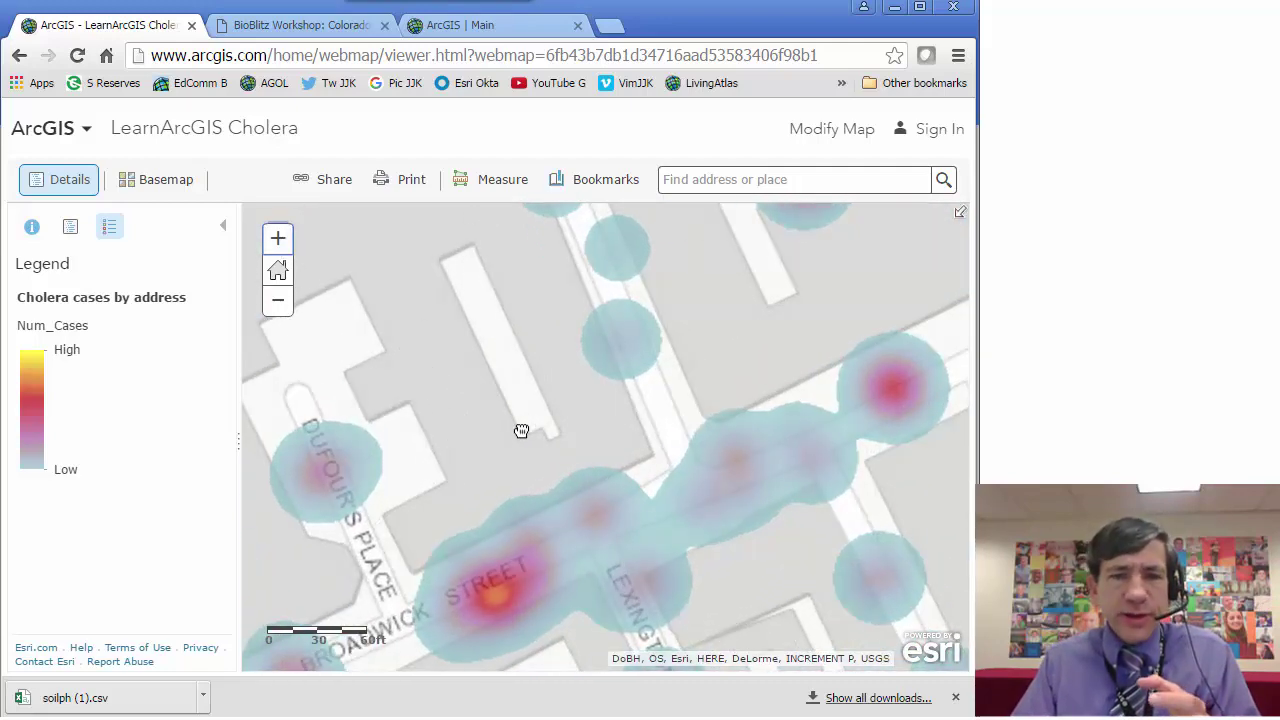
pyautogui.moveTo(521, 431); pyautogui.dragTo(629, 323)
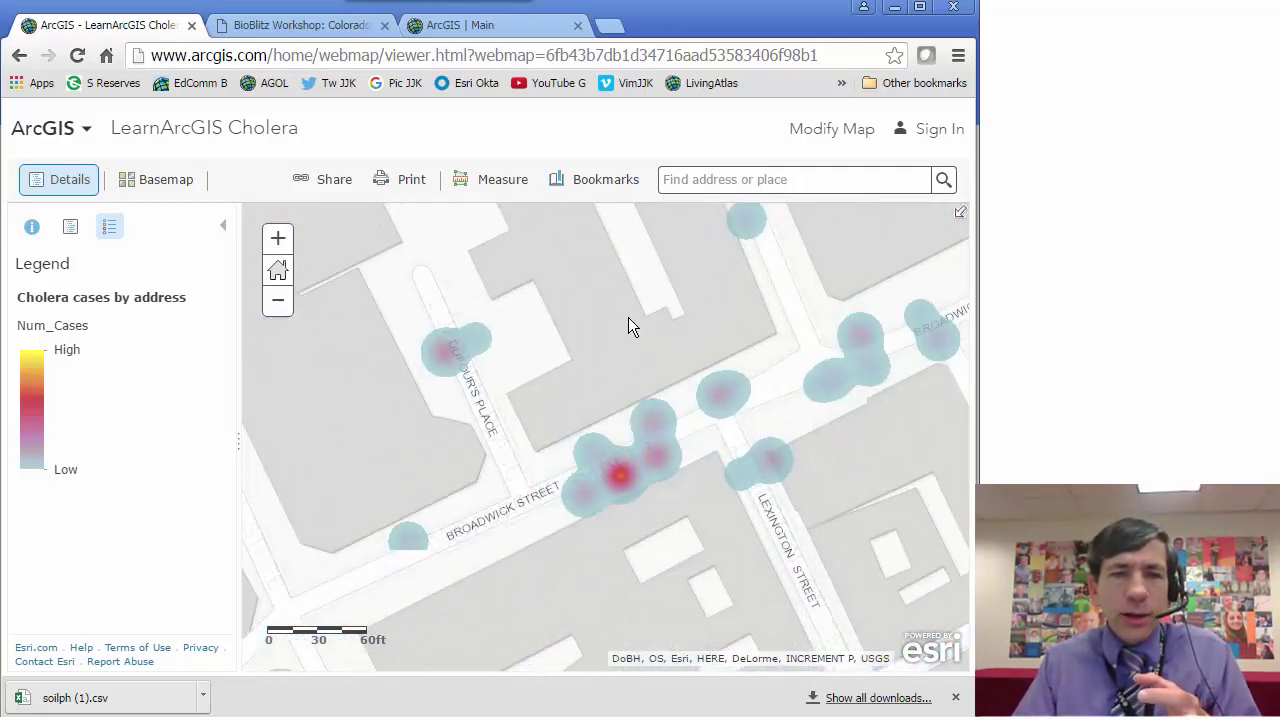
pyautogui.click(619, 475)
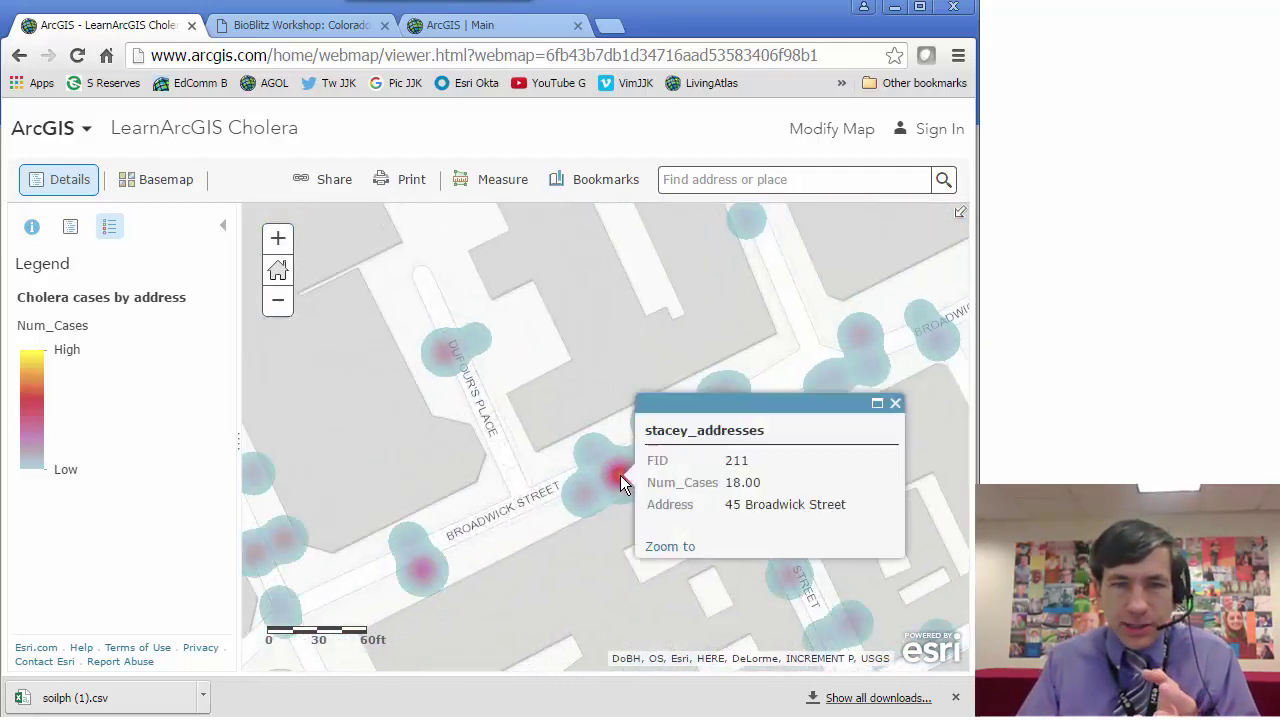
pyautogui.click(903, 404)
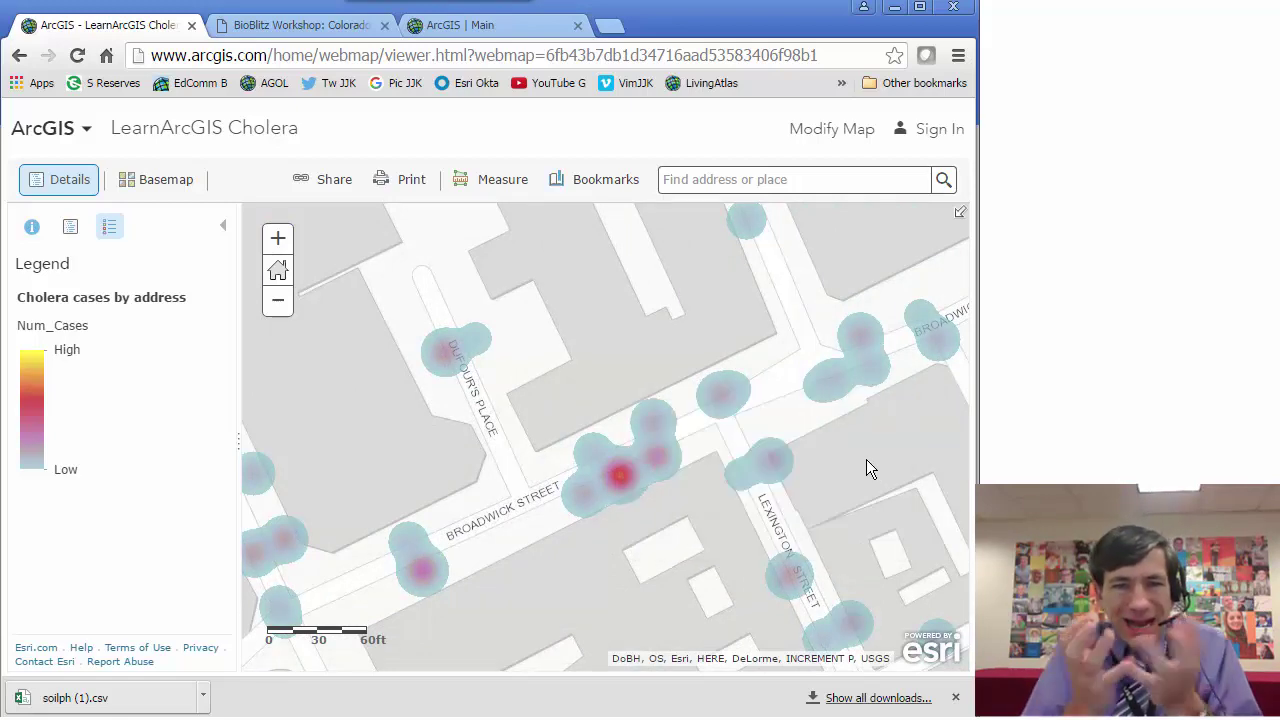
# Examine the cholera heat map at progressively wider extents, from Broadwick Street out to the whole Soho area
pyautogui.scroll(-1, 811, 446)
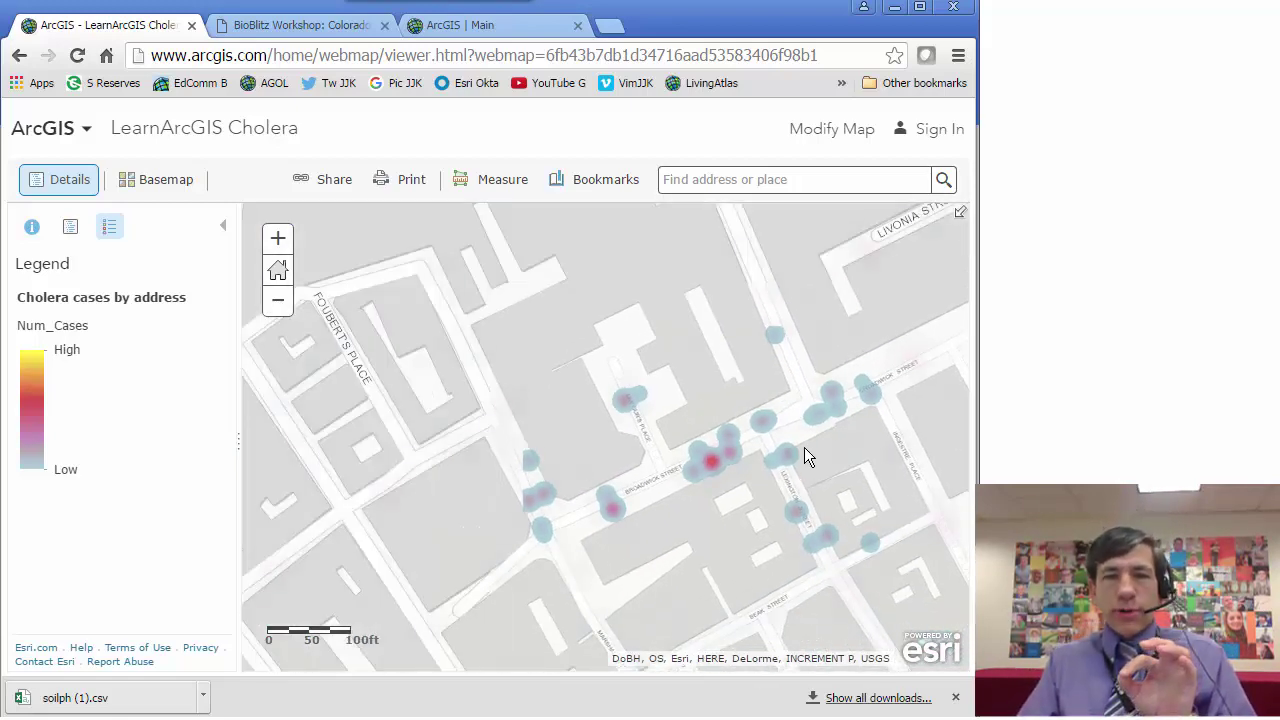
pyautogui.scroll(-1, 805, 447)
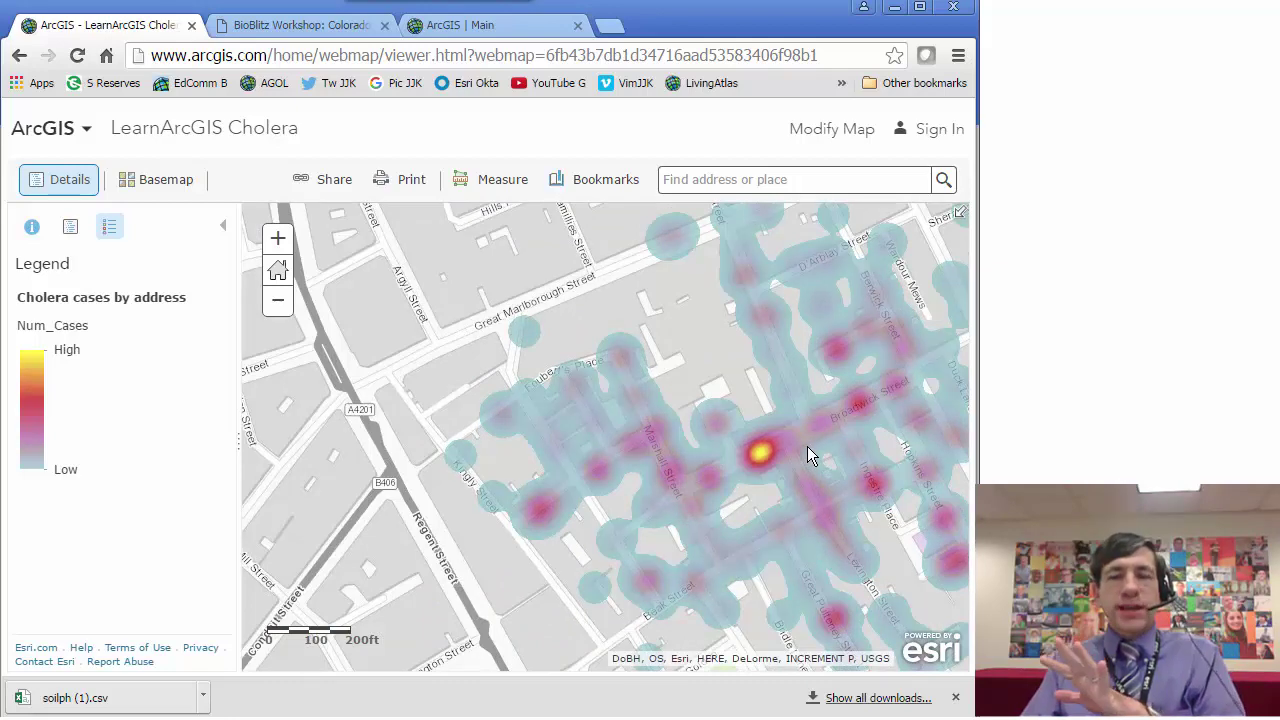
pyautogui.moveTo(807, 446); pyautogui.dragTo(614, 431)
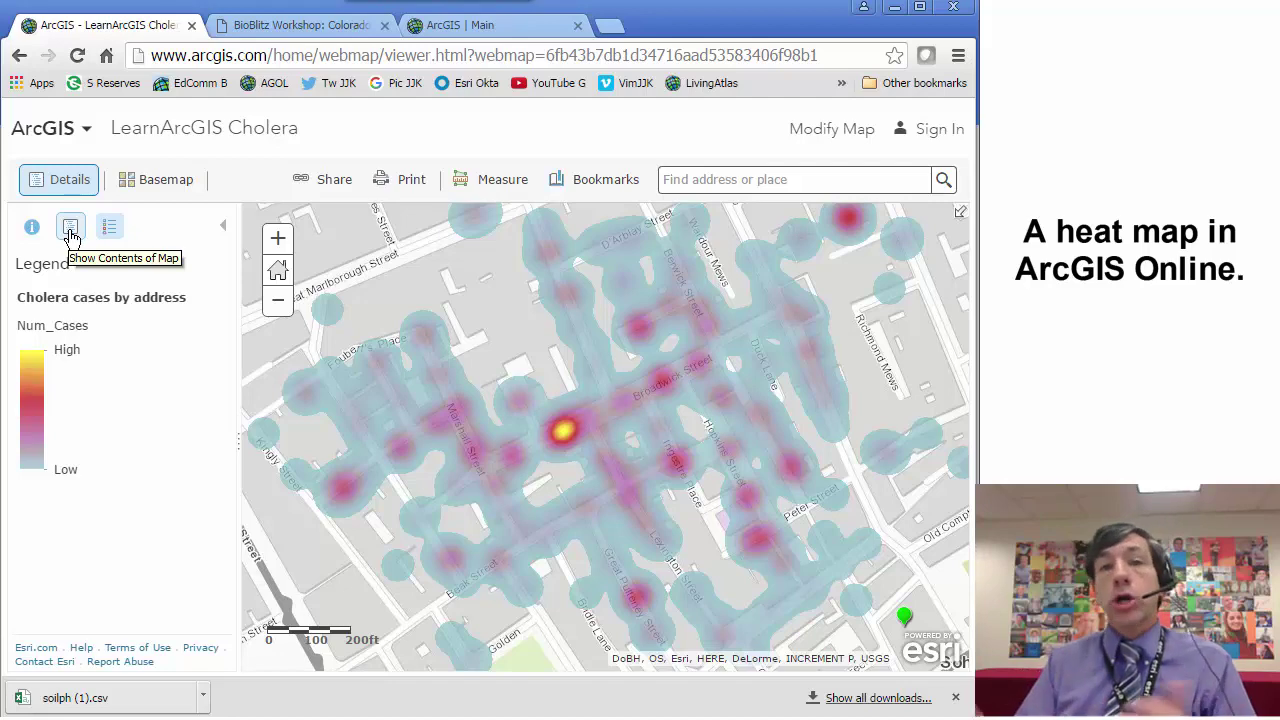
pyautogui.click(276, 301)
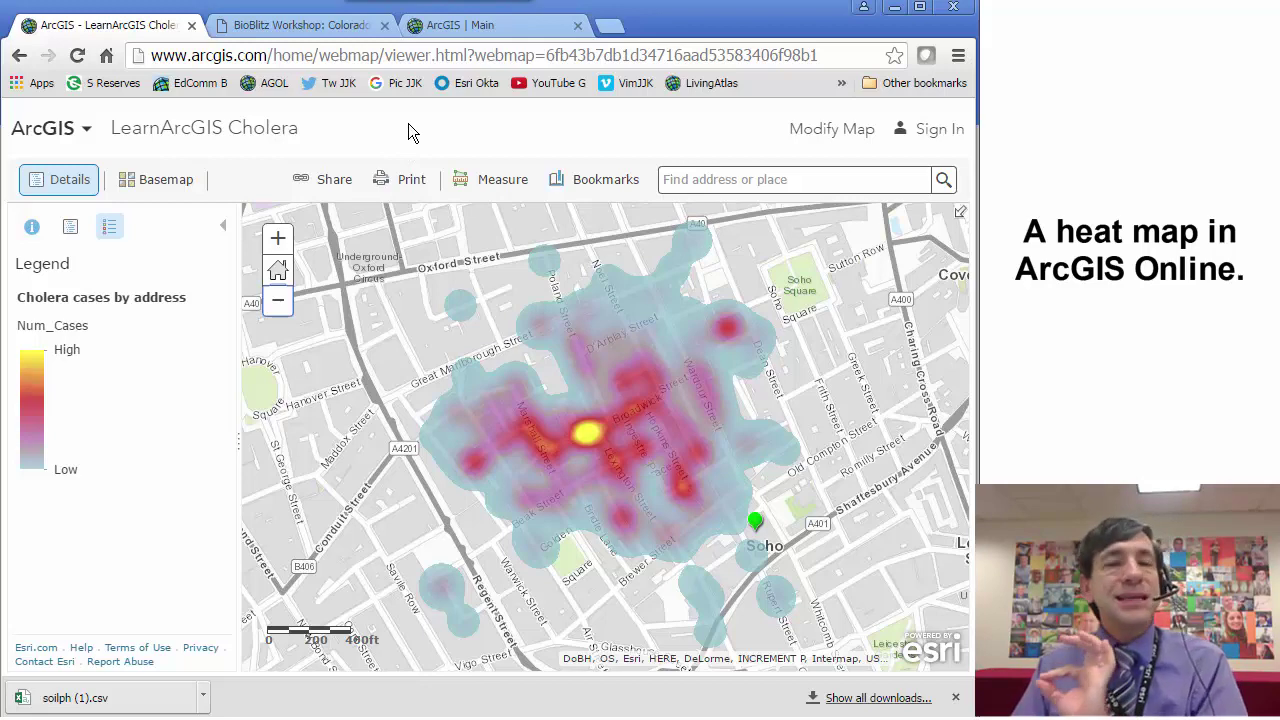
# Open the soil pH map from the ArcGIS site and examine the soilph heat map with its legend
pyautogui.click(451, 34)
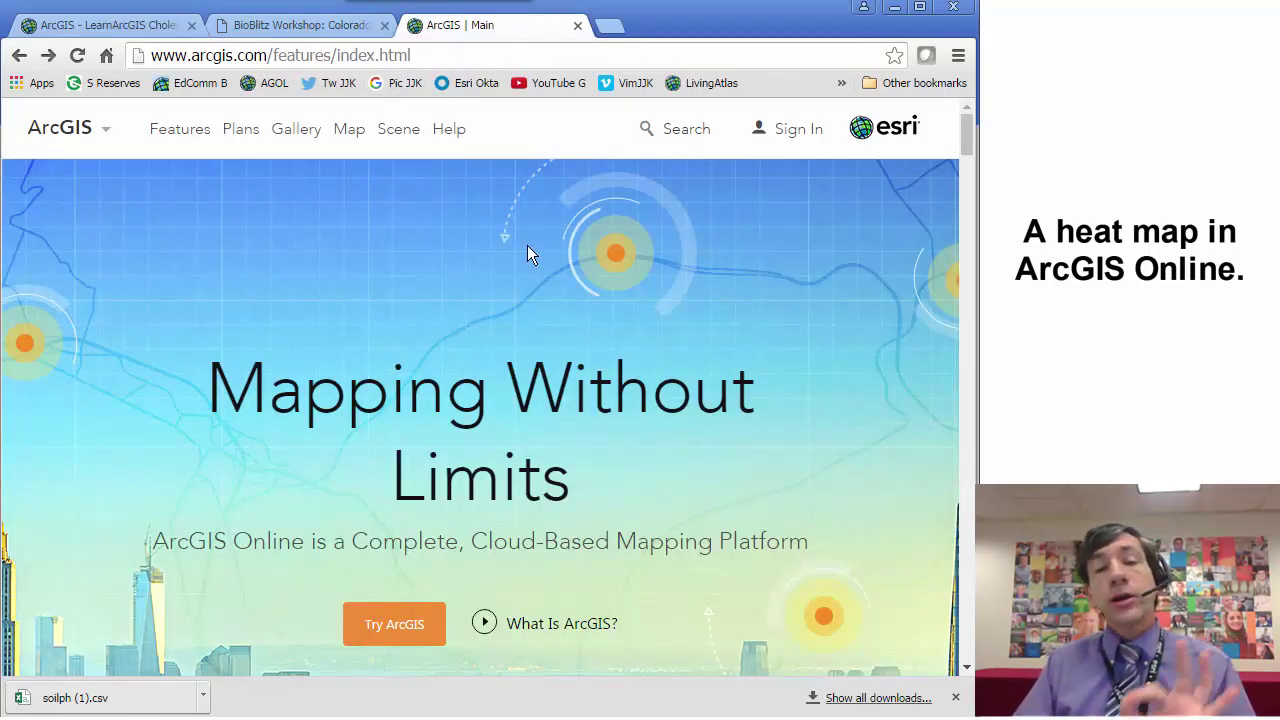
pyautogui.click(350, 140)
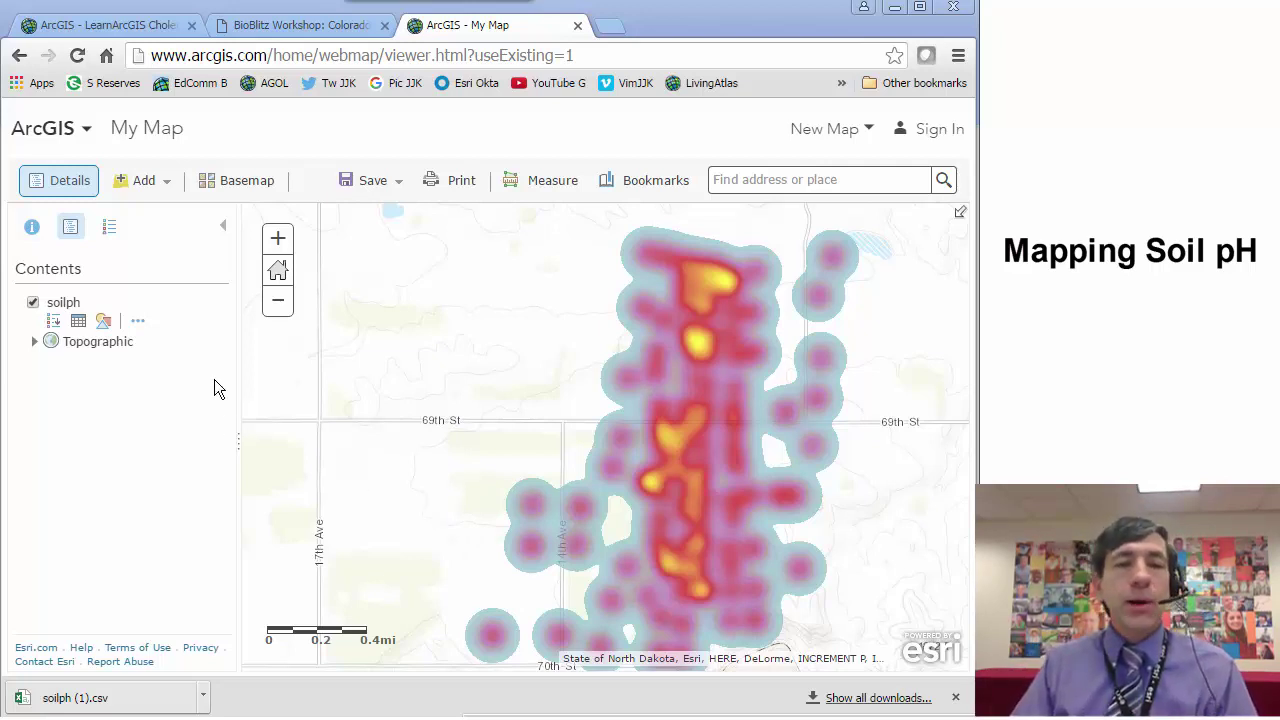
pyautogui.moveTo(703, 443); pyautogui.dragTo(707, 405)
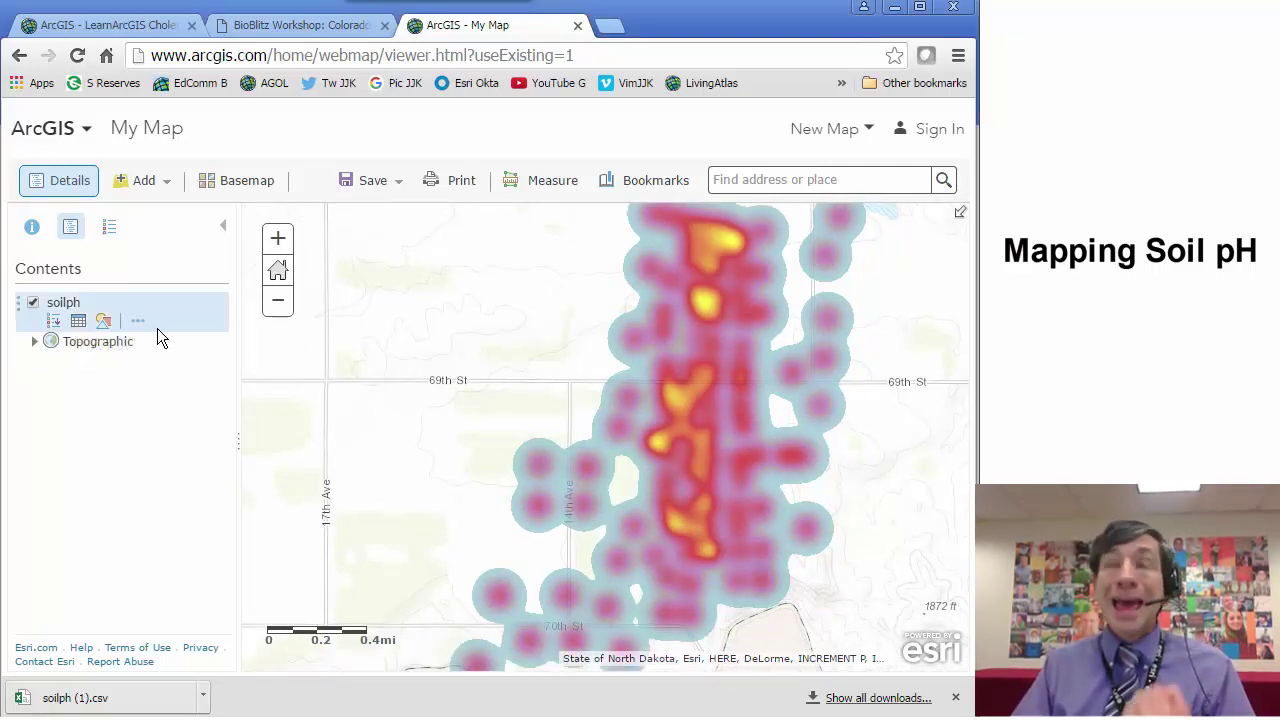
pyautogui.click(116, 236)
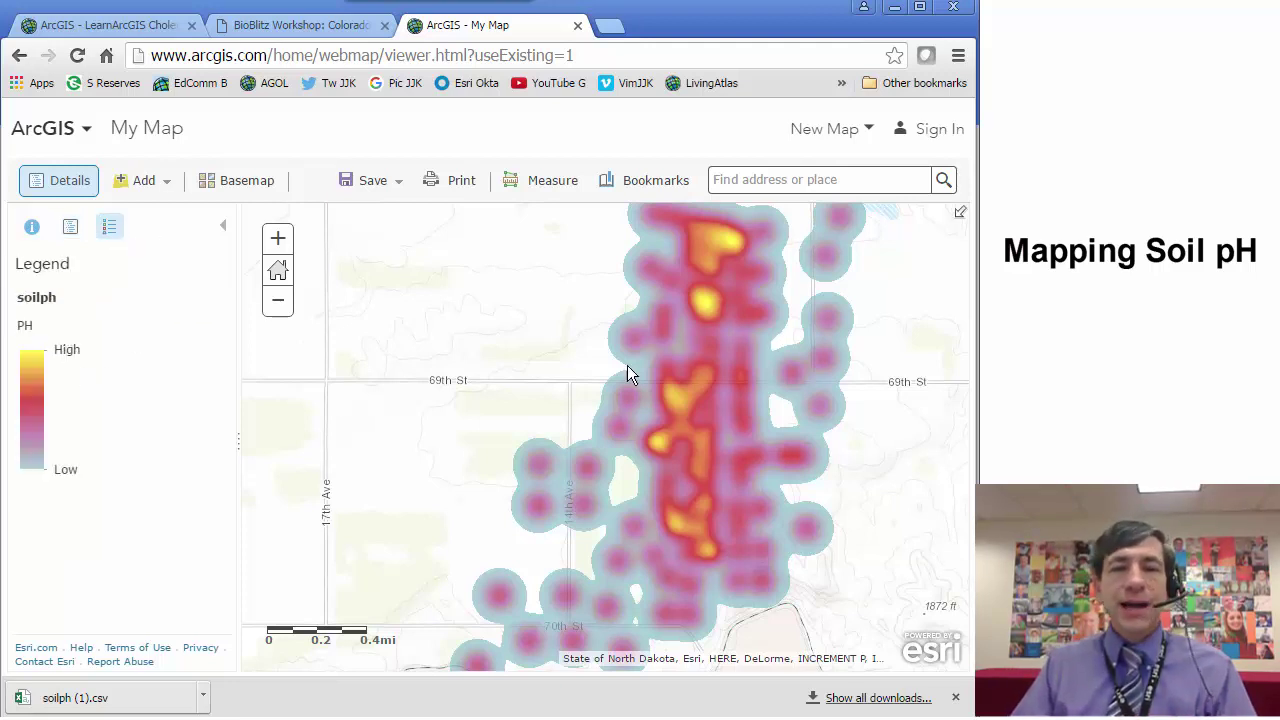
pyautogui.moveTo(627, 372); pyautogui.dragTo(606, 409)
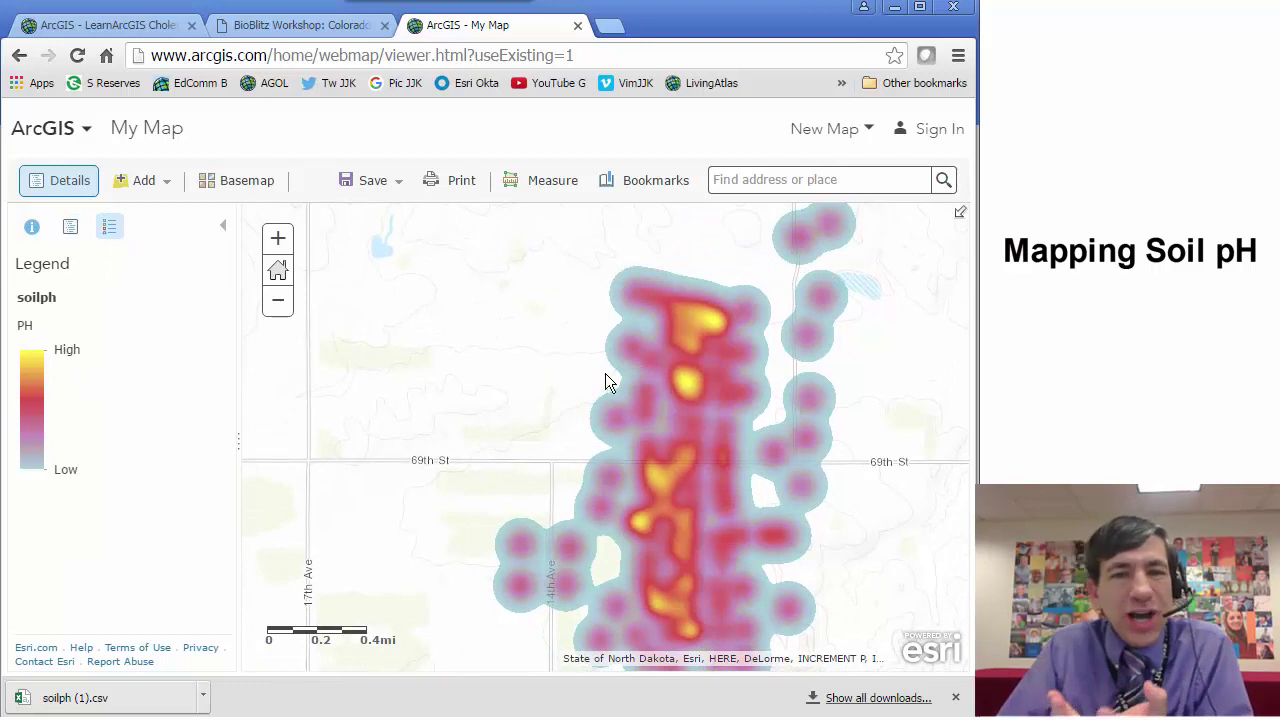
pyautogui.moveTo(691, 497); pyautogui.dragTo(701, 440)
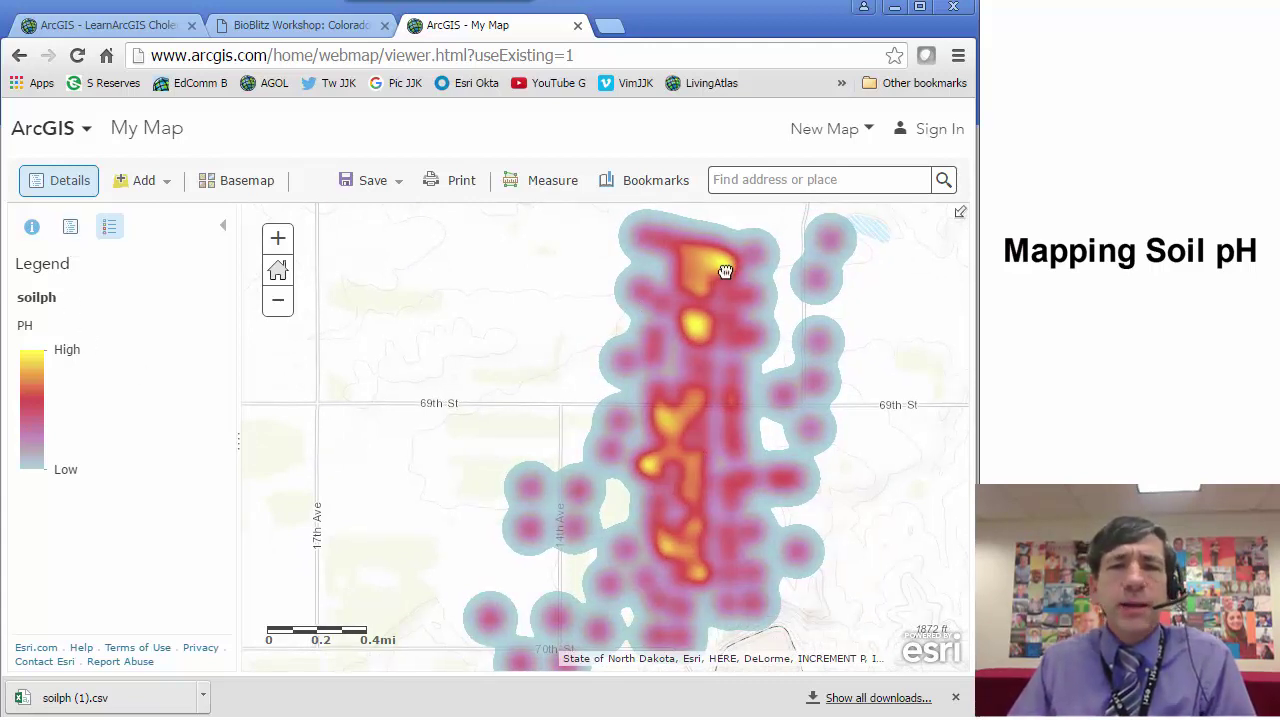
# Sort the soilph attribute table by PH in ascending order, review the lowest and highest values, and close the table
pyautogui.click(72, 230)
pyautogui.click(80, 325)
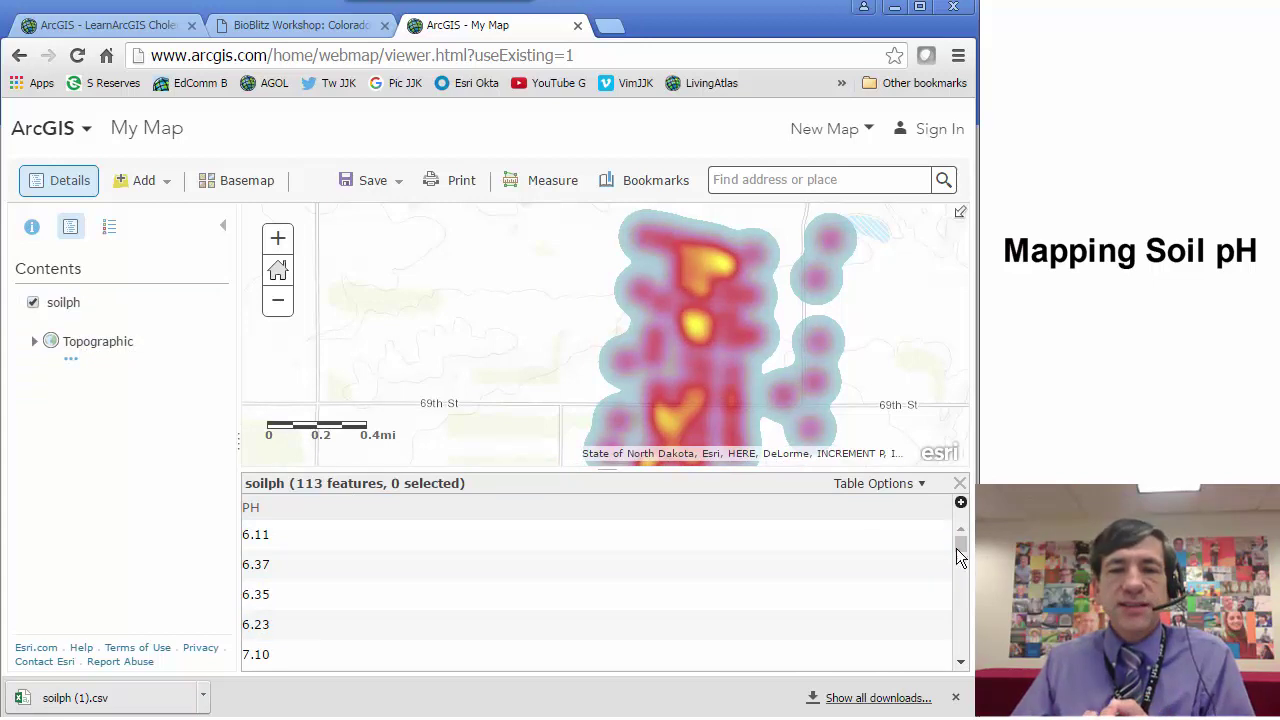
pyautogui.click(255, 512)
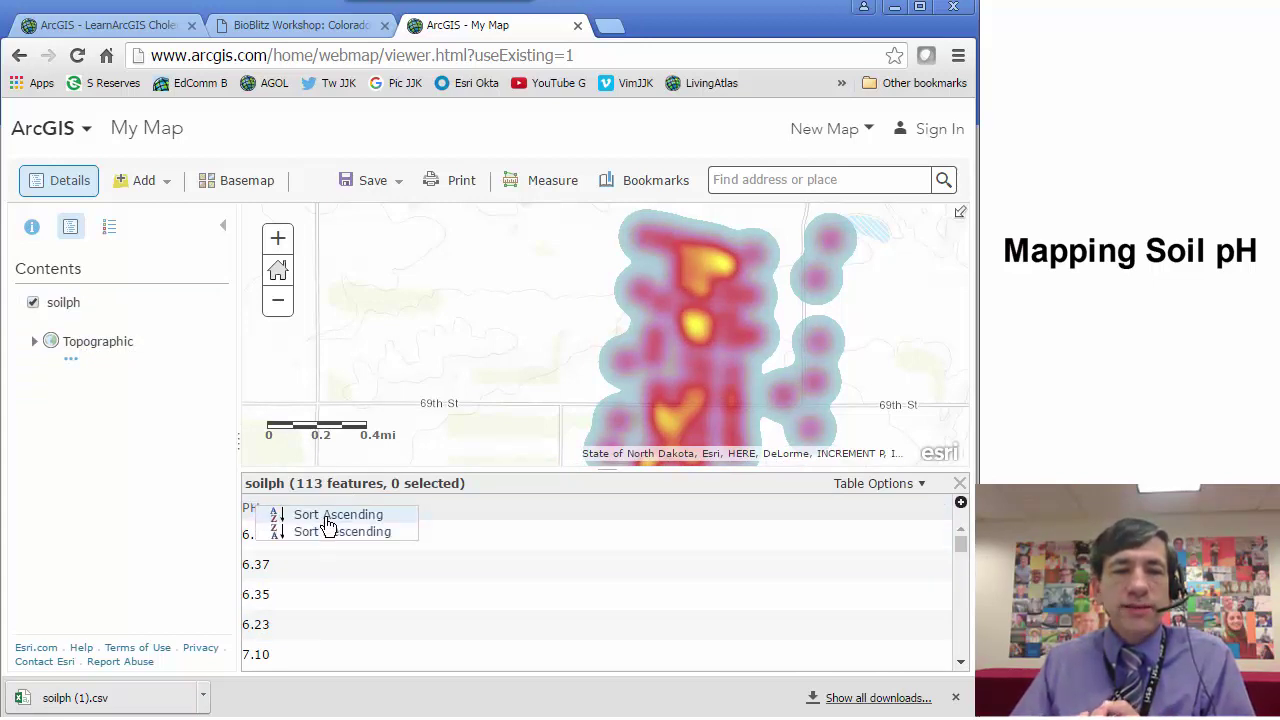
pyautogui.click(322, 519)
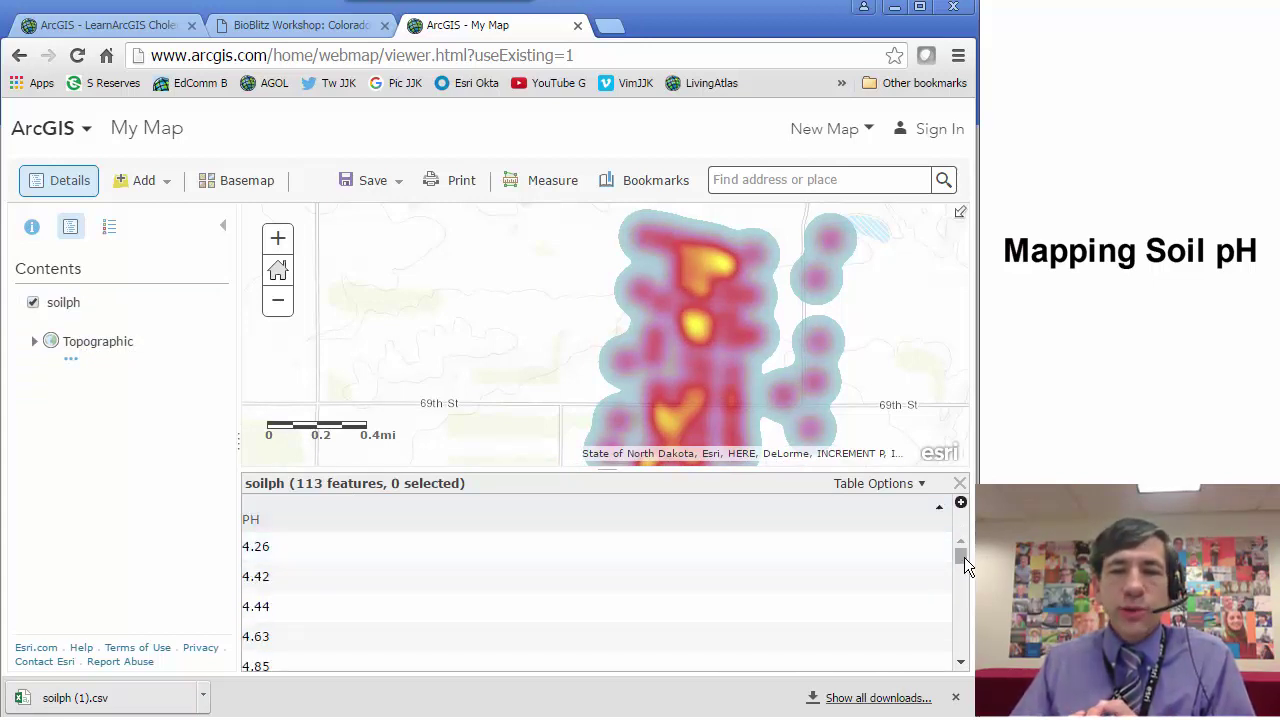
pyautogui.moveTo(964, 557); pyautogui.dragTo(963, 672)
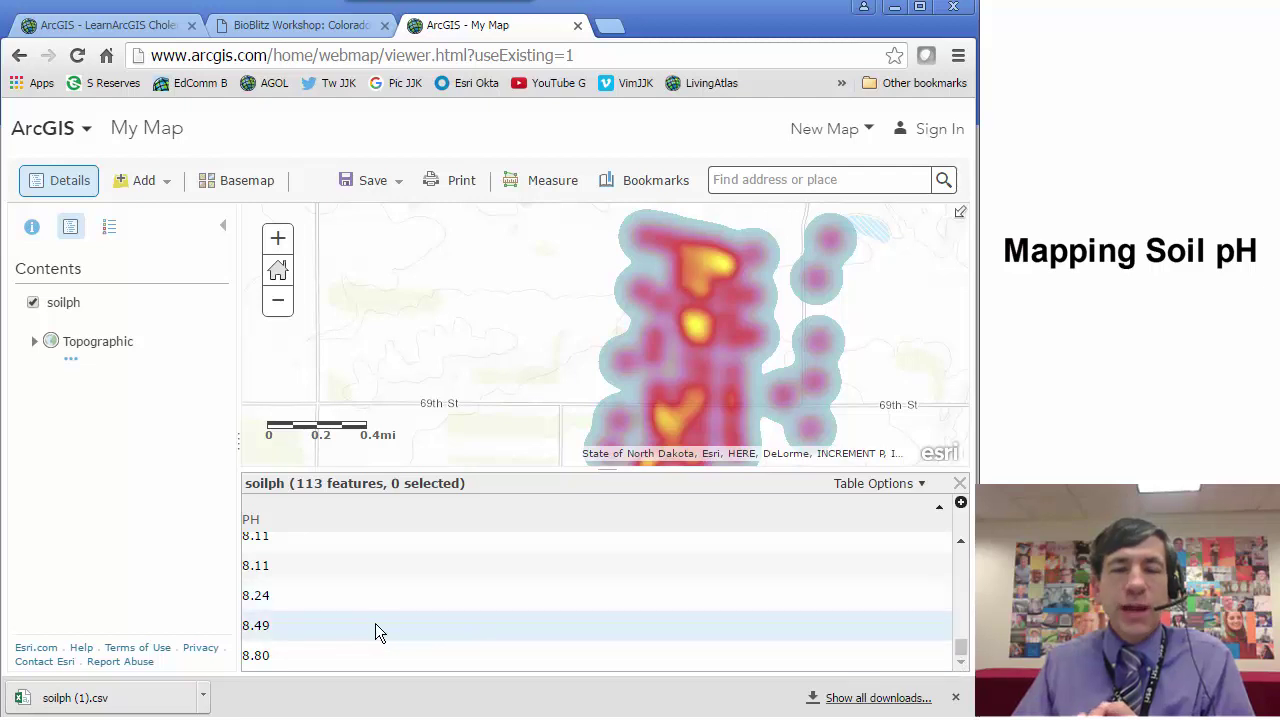
pyautogui.click(959, 486)
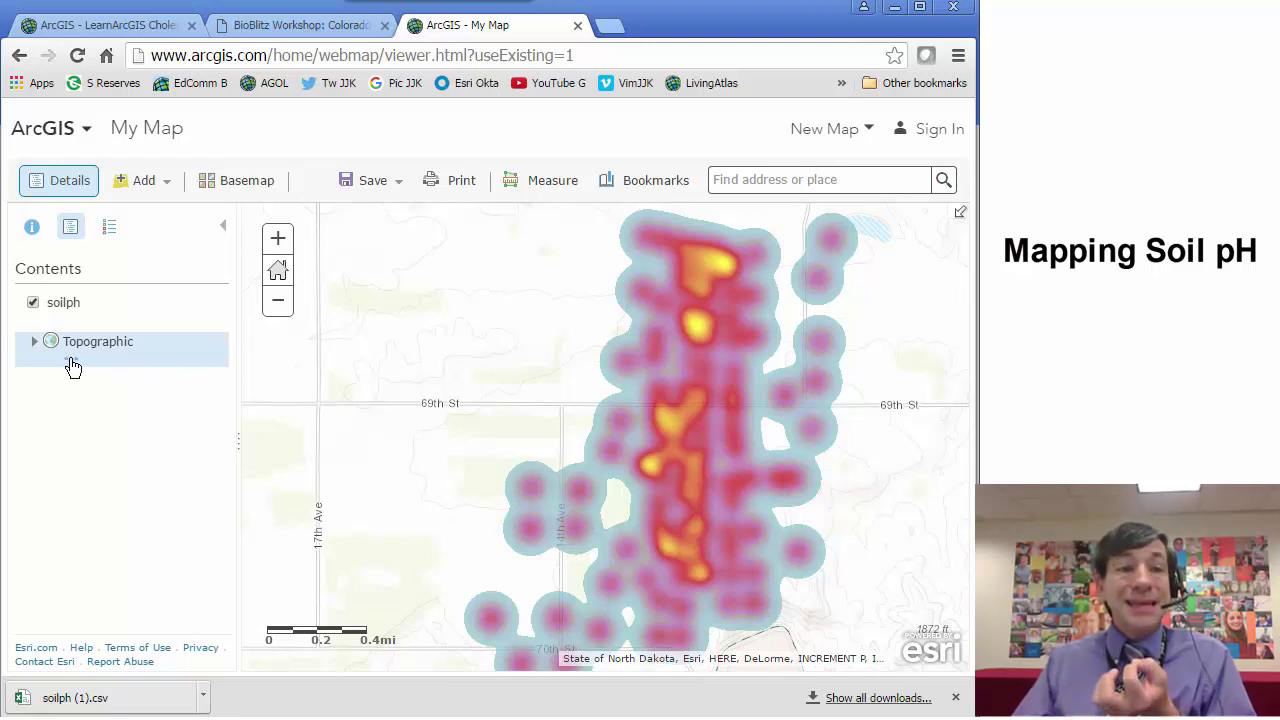
# Change the soilph layer's drawing style to Counts and Amounts (Size) based on the PH attribute
pyautogui.click(104, 229)
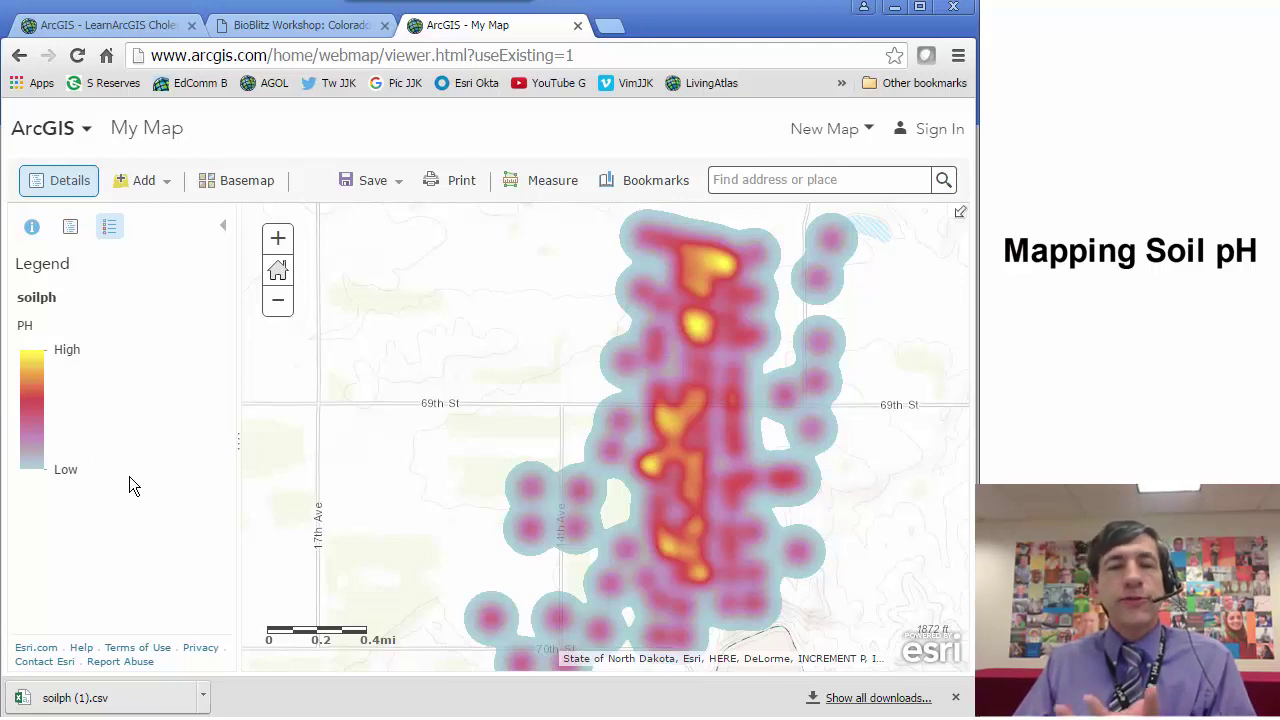
pyautogui.click(70, 228)
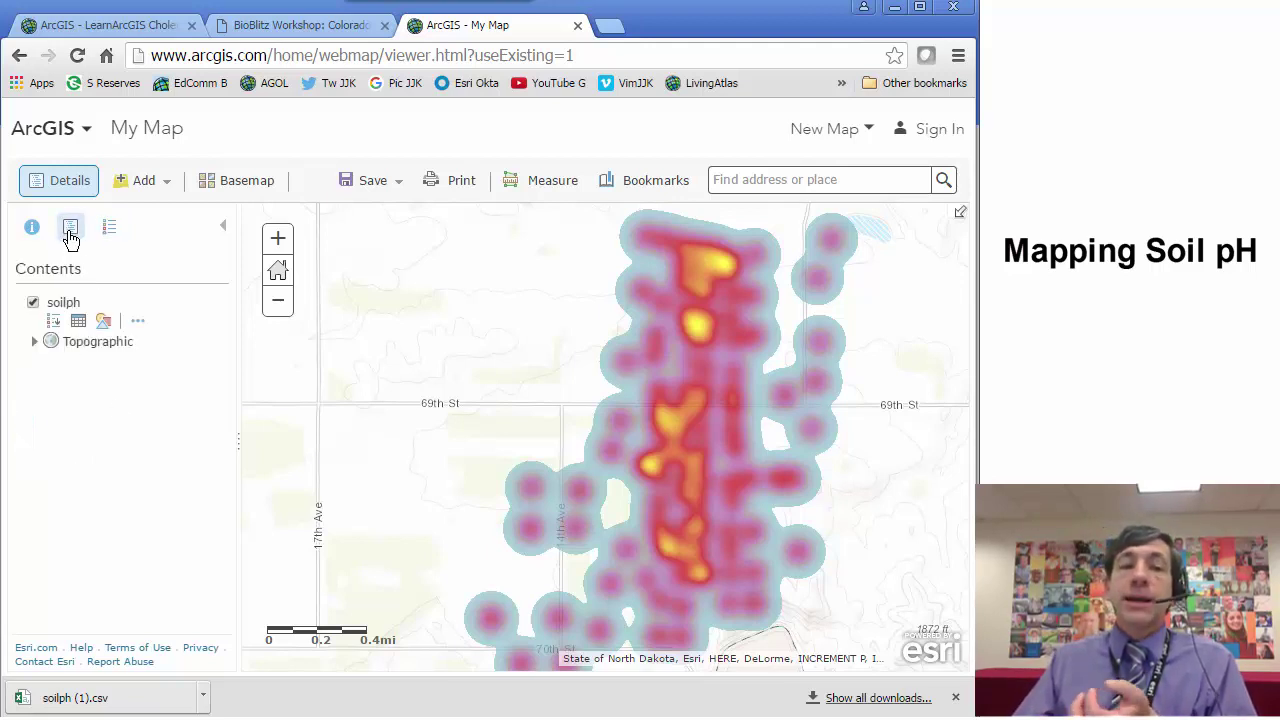
pyautogui.click(103, 322)
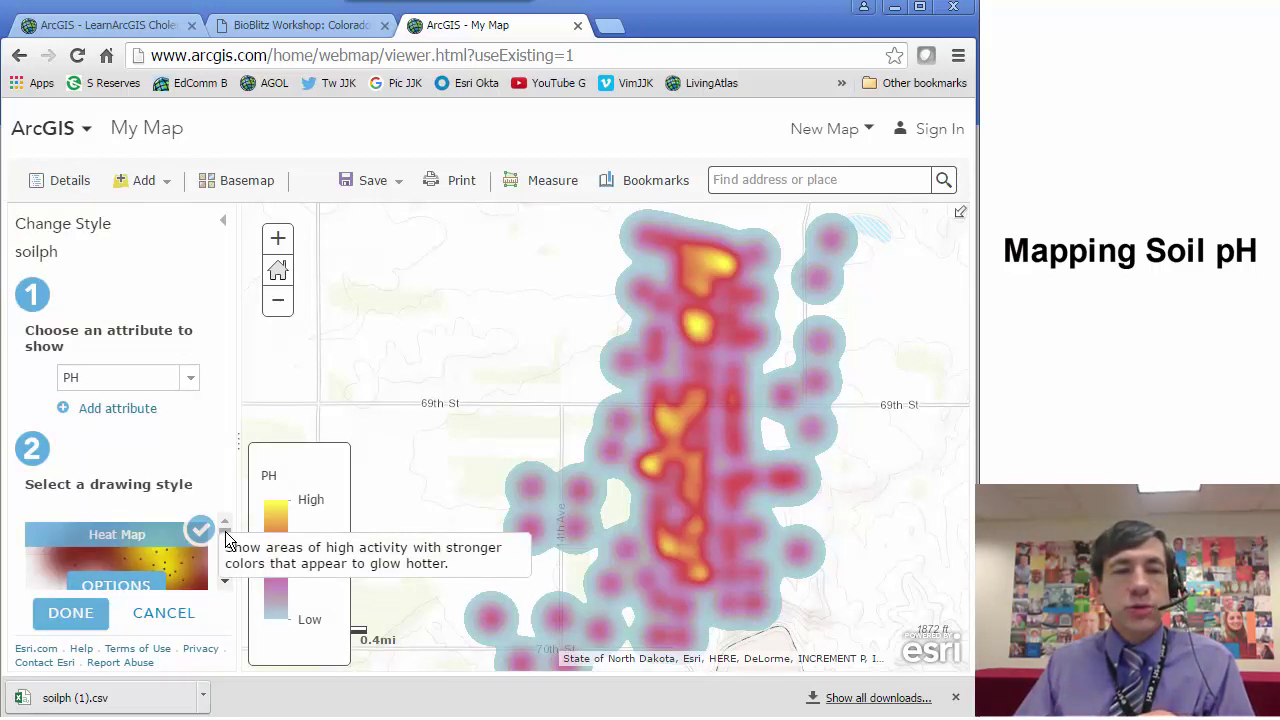
pyautogui.moveTo(226, 540); pyautogui.dragTo(228, 555)
pyautogui.click(125, 580)
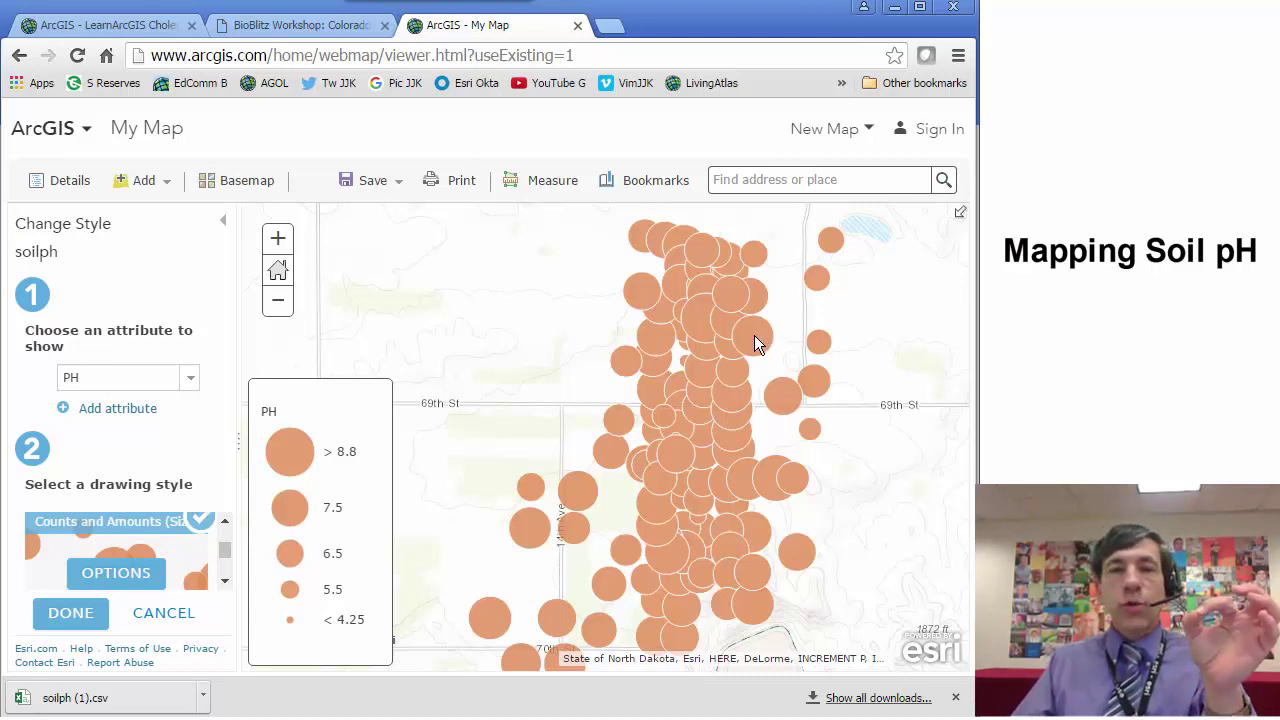
pyautogui.click(77, 612)
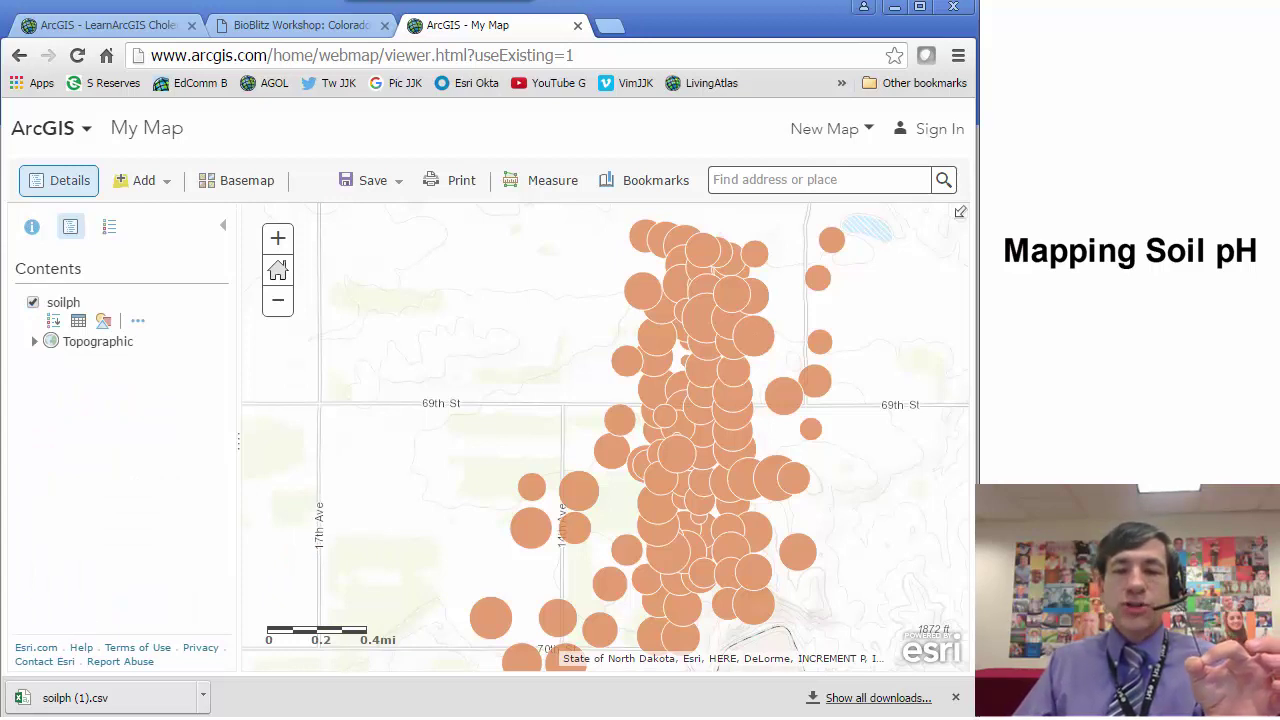
# Inspect the pH values of three sample circles: one in the dense northern cluster, one near 14th Ave, and a small eastern one
pyautogui.click(754, 338)
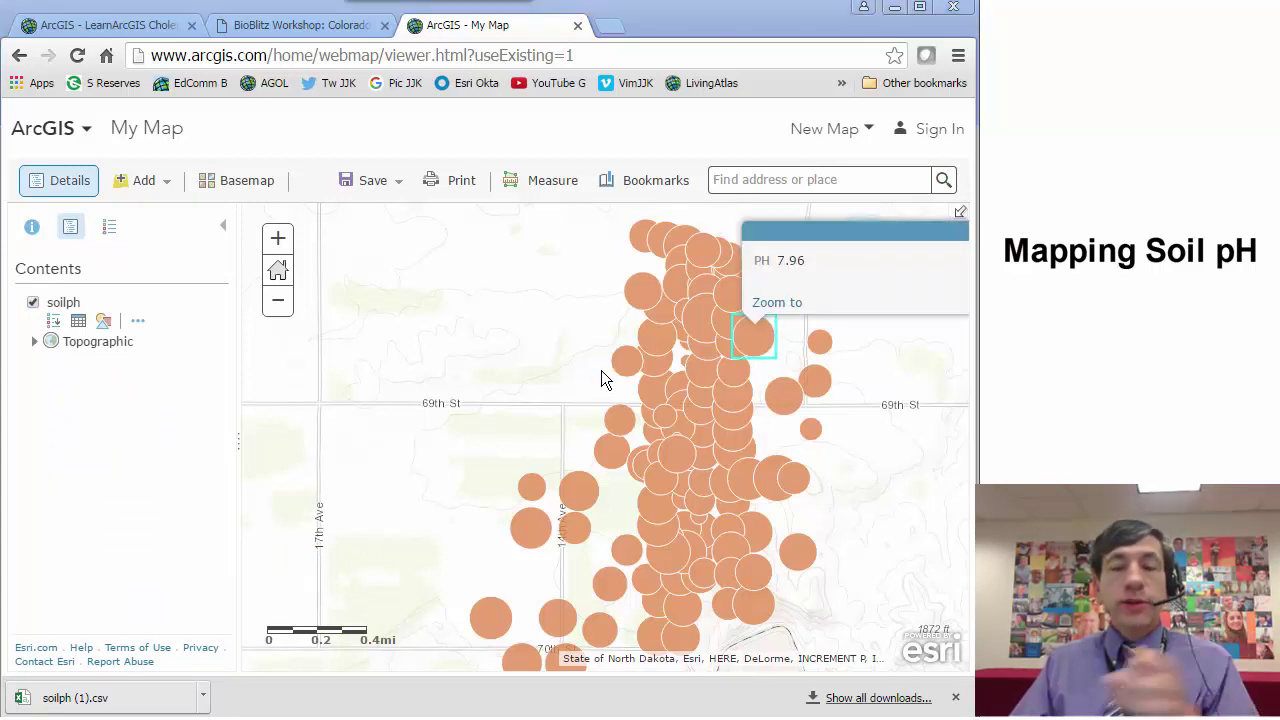
pyautogui.click(531, 528)
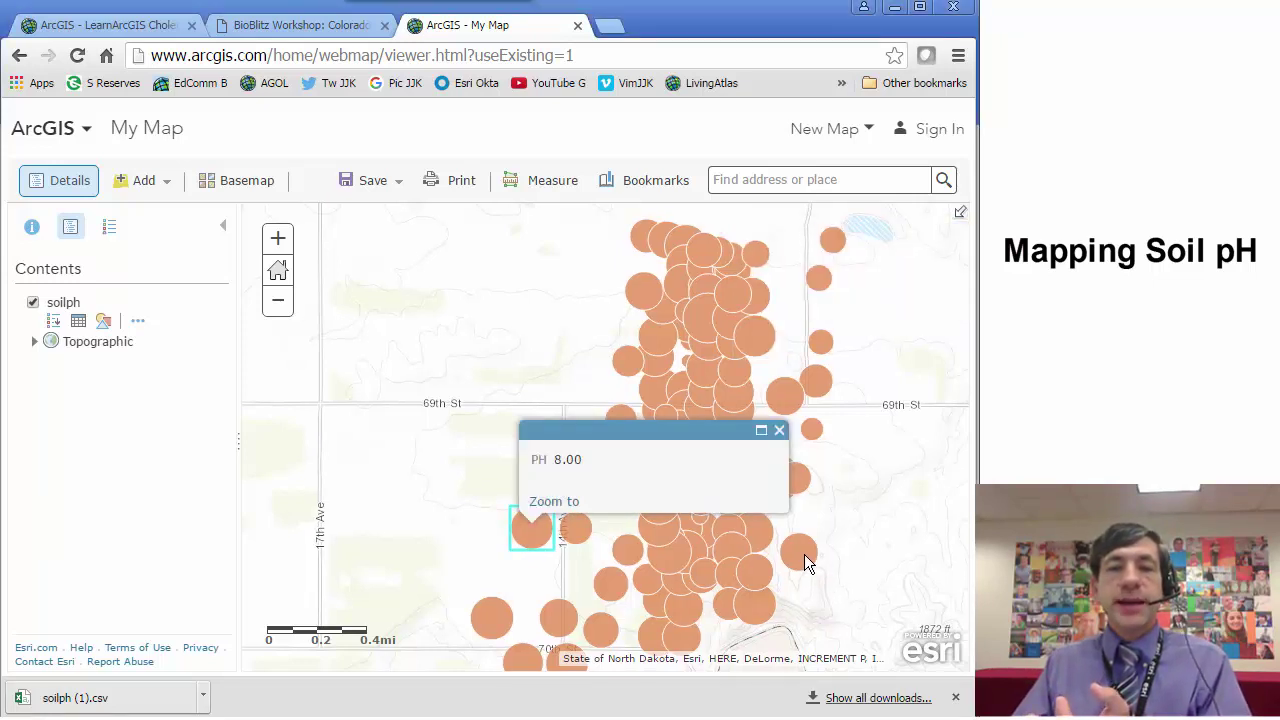
pyautogui.click(822, 343)
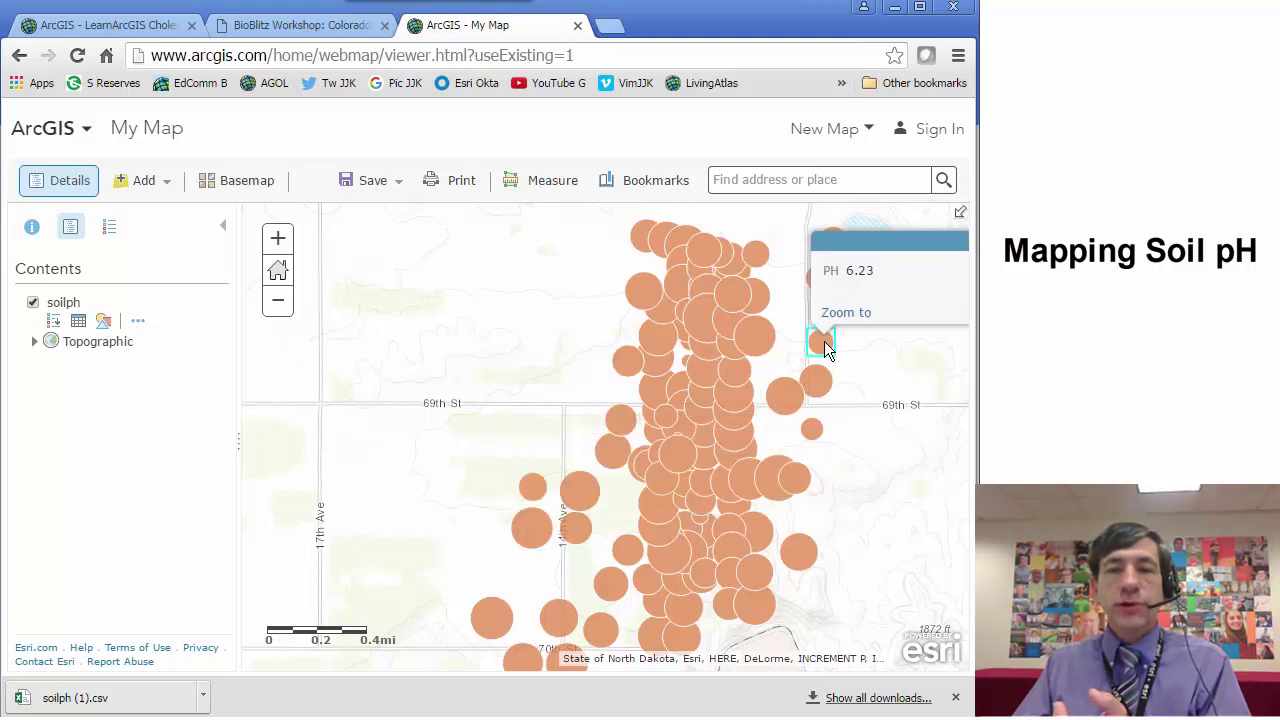
# Switch the basemap to Imagery and examine the pH circles against the fields around 69th St
pyautogui.moveTo(891, 415); pyautogui.dragTo(835, 564)
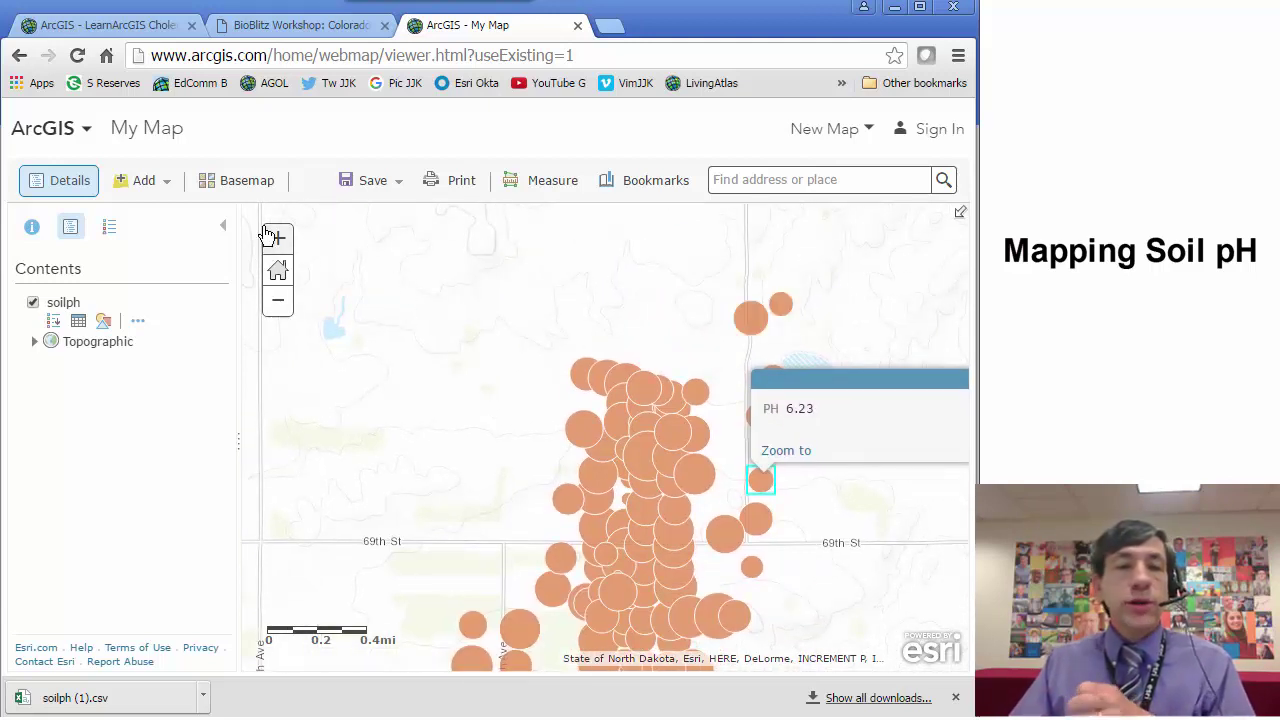
pyautogui.click(276, 192)
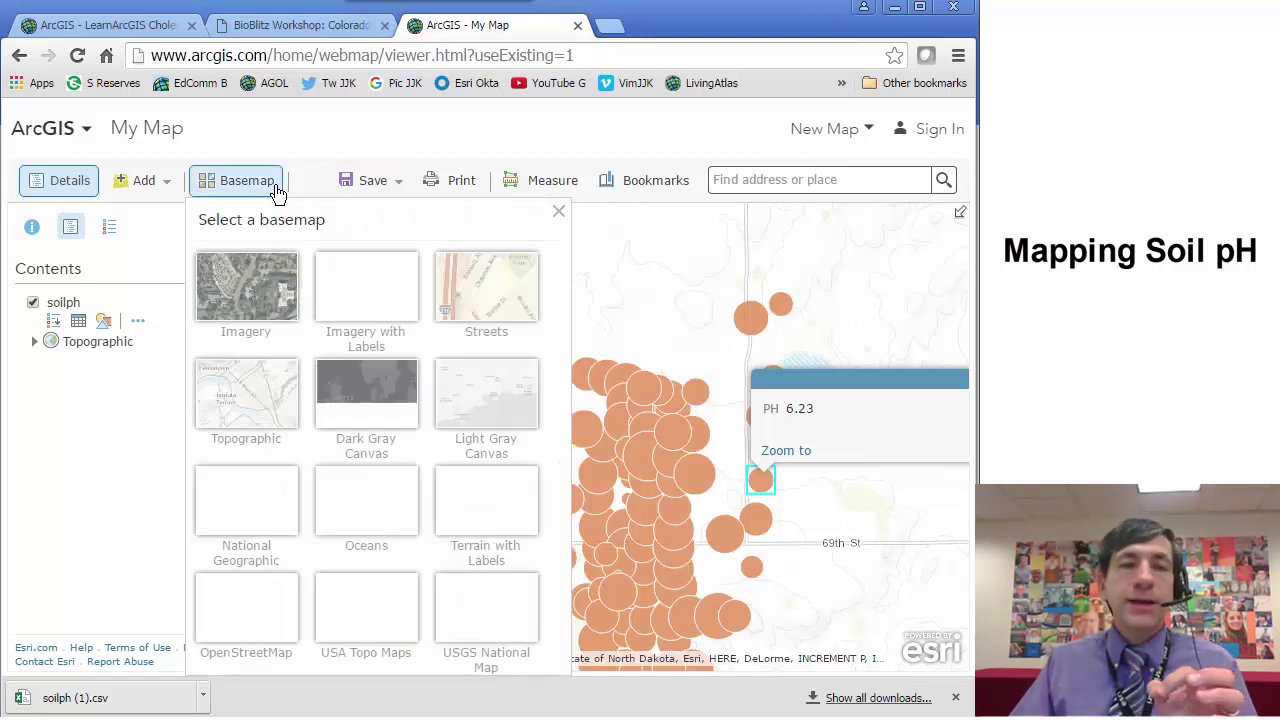
pyautogui.click(283, 303)
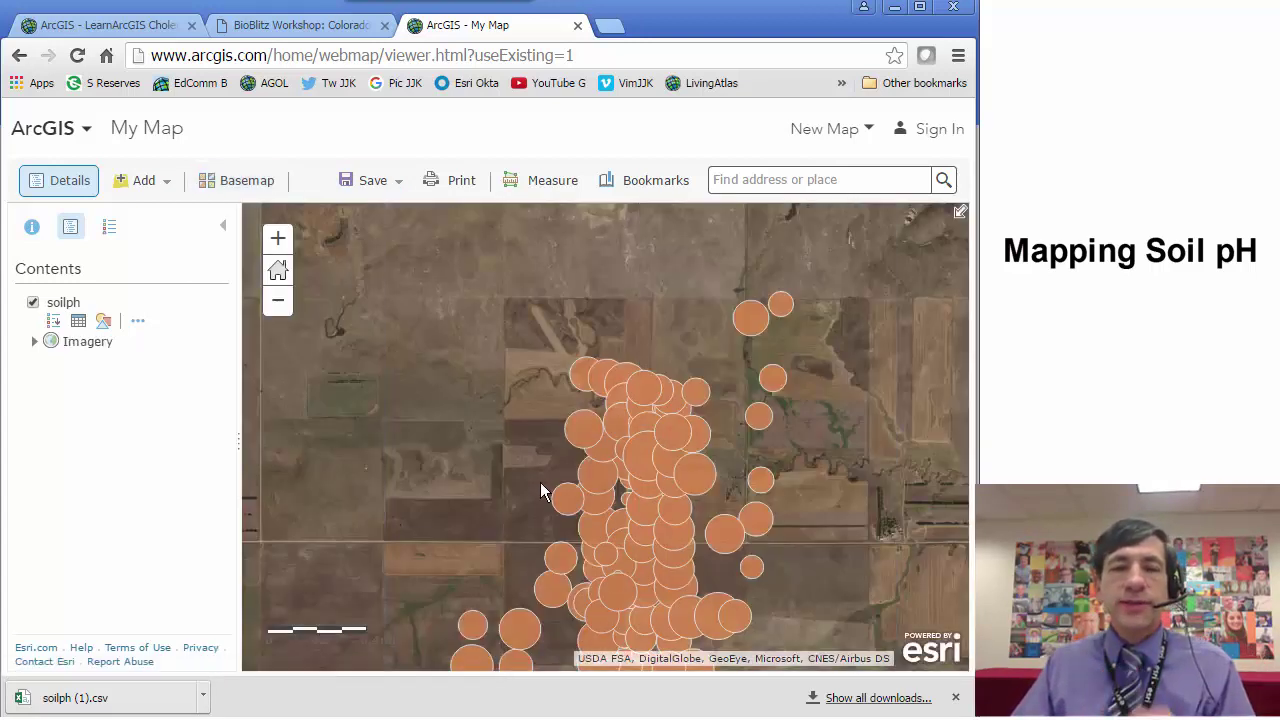
pyautogui.moveTo(540, 482); pyautogui.dragTo(539, 382)
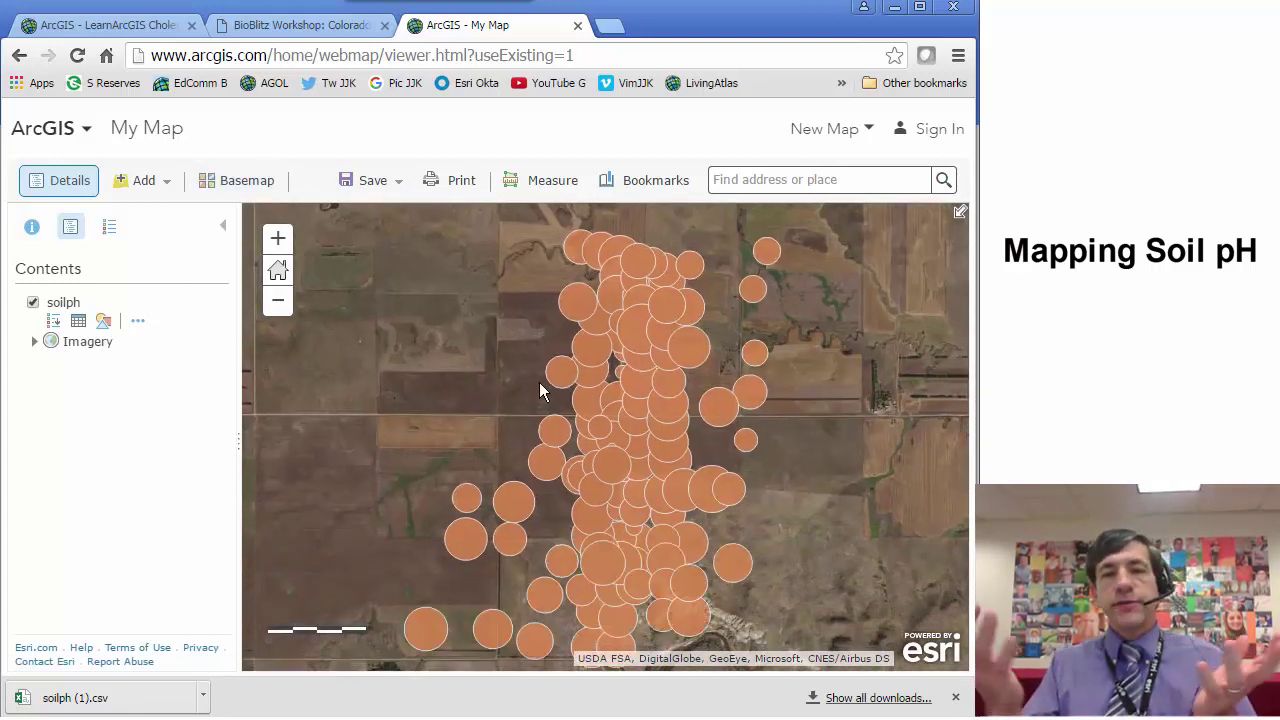
pyautogui.scroll(1, 539, 382)
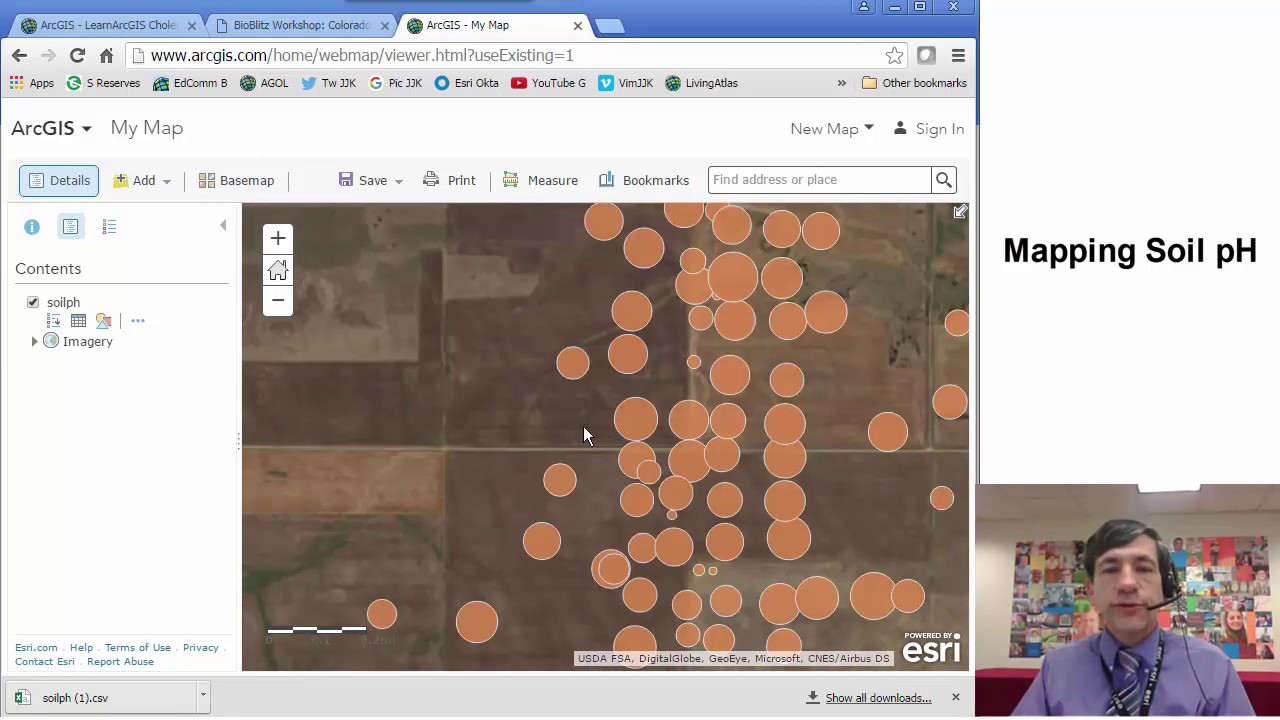
pyautogui.moveTo(586, 431); pyautogui.dragTo(368, 462)
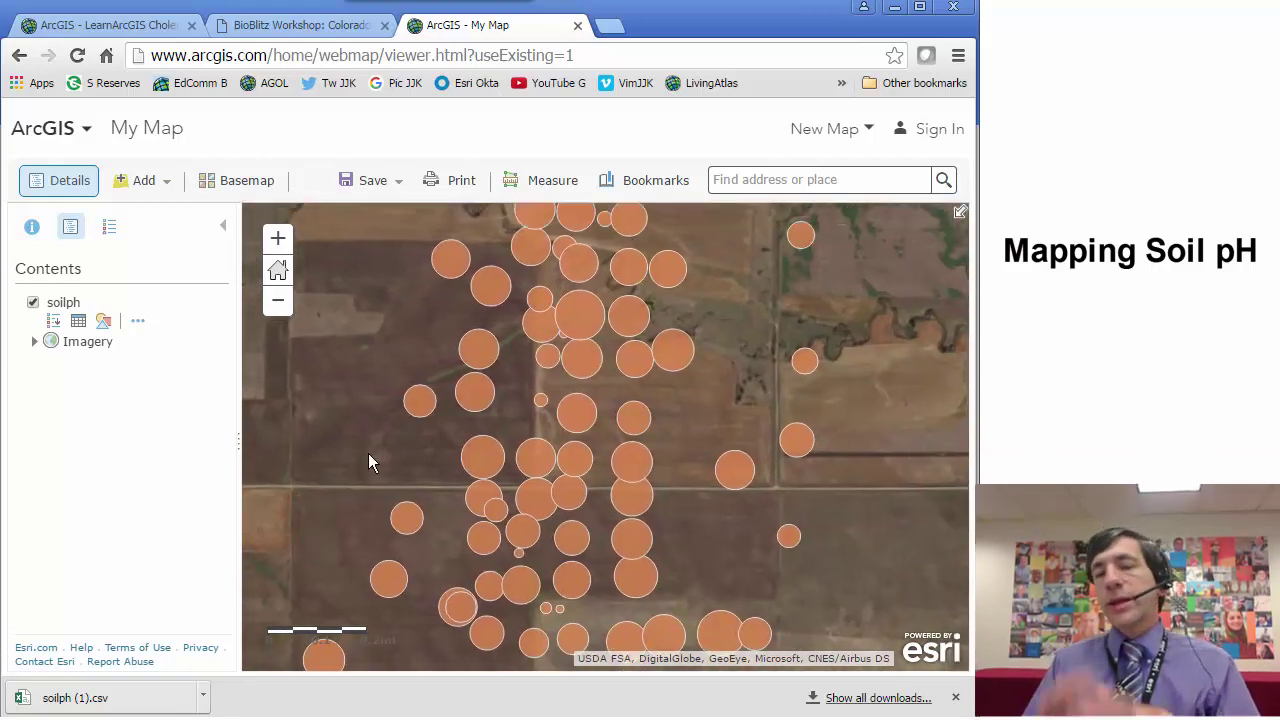